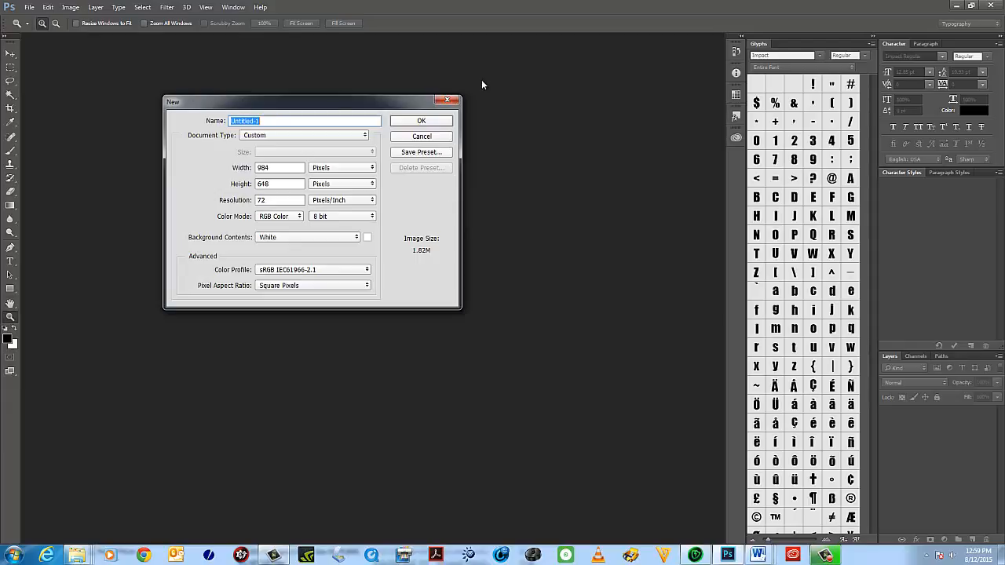
Name the new document Contrast and set its width and height units to inches.
type("C")
type("ontrast")
left_click(285, 168)
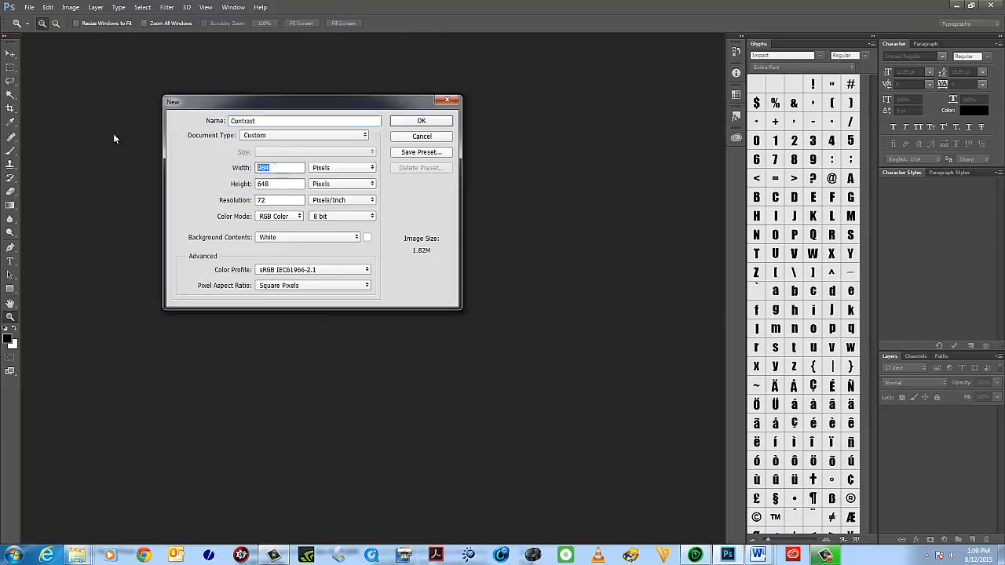
left_click(361, 168)
left_click(330, 186)
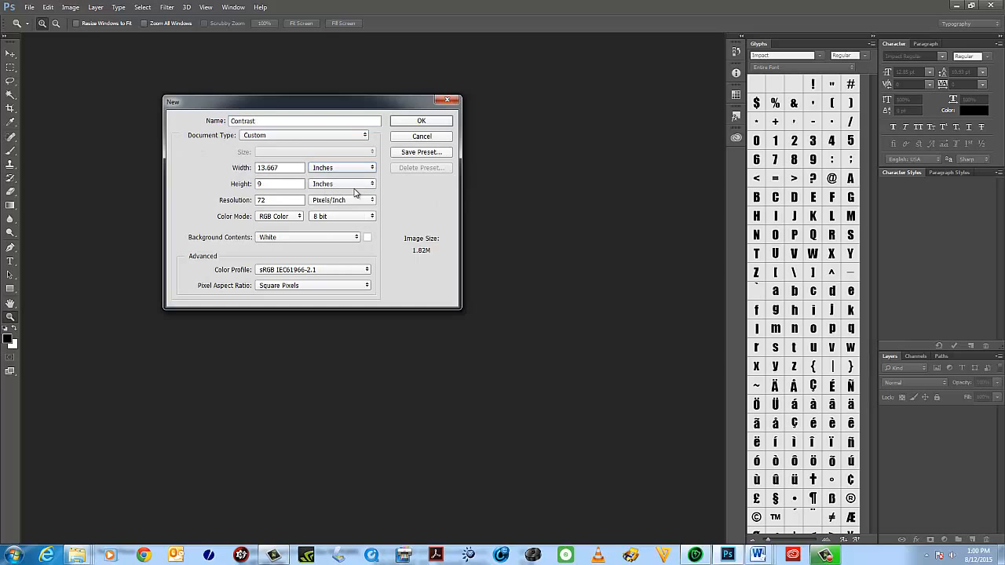
Create the document at 8.5 by 11 inches with a resolution of 300 pixels per inch.
left_click_drag(296, 168, 34, 143)
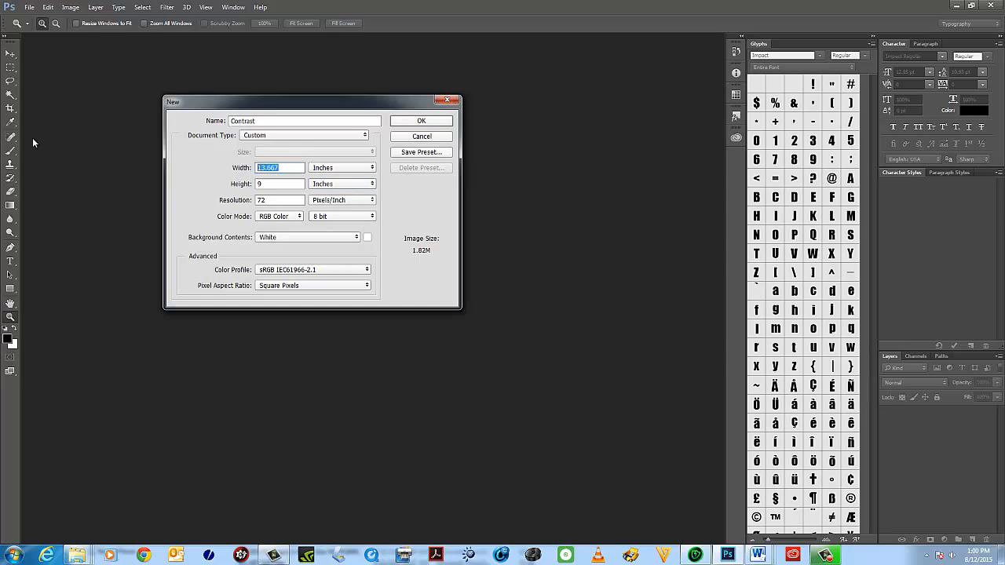
type("8.5")
left_click_drag(270, 185, 104, 154)
type("11")
key("Tab")
type("3000")
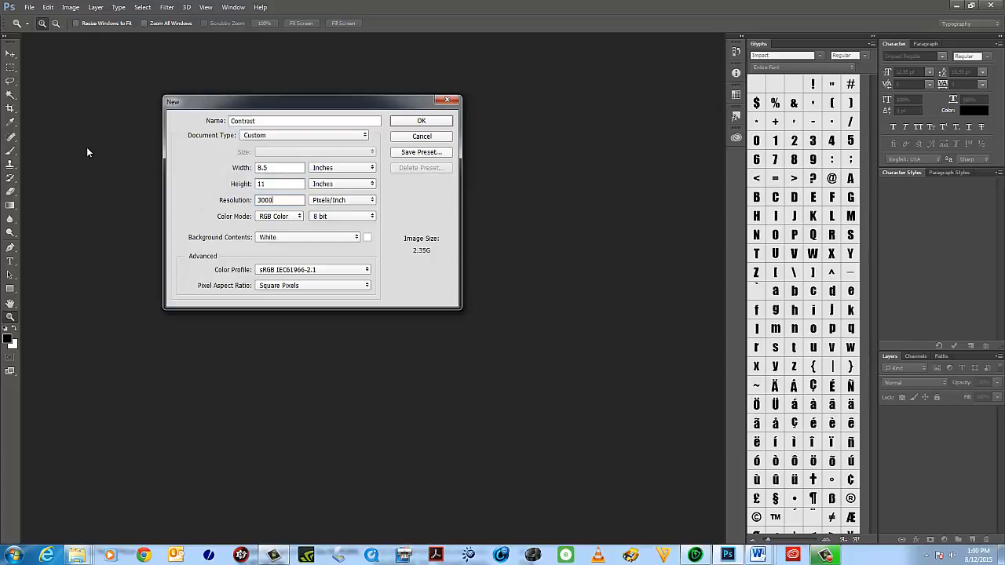
key("BackSpace")
left_click(435, 124)
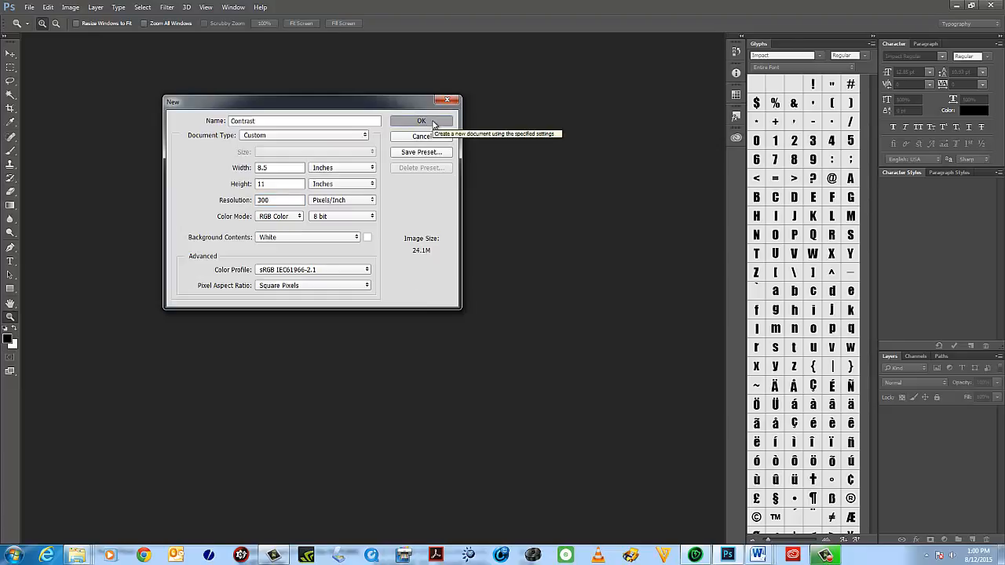
left_click(432, 124)
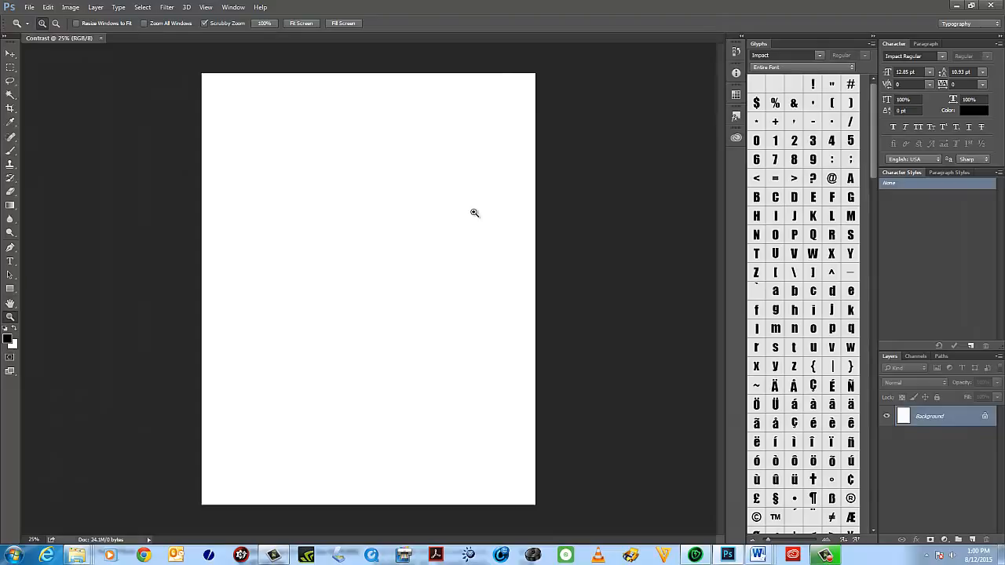
Add the text CONTRAST in Impact Regular in the upper part of the blank page.
left_click(10, 261)
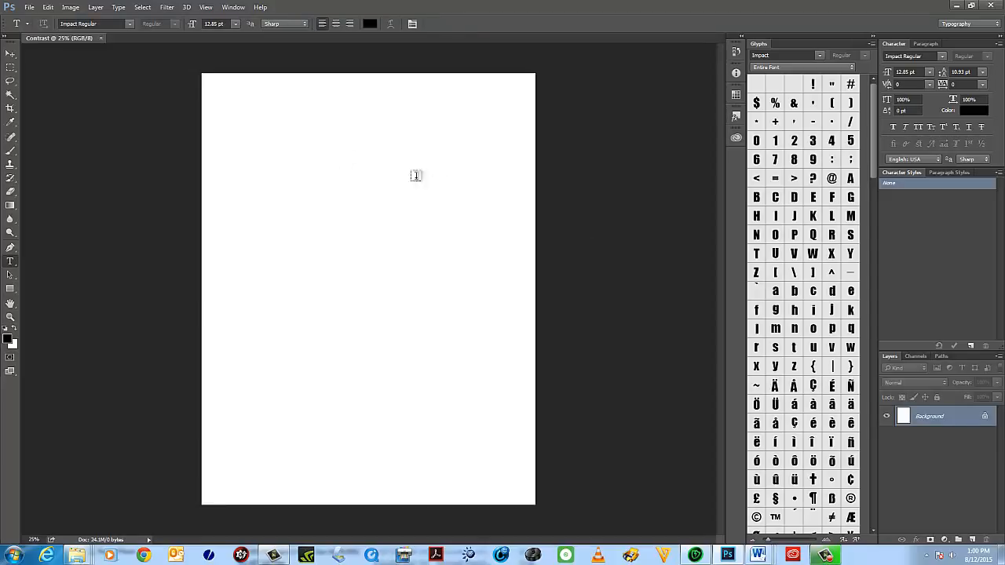
left_click(275, 158)
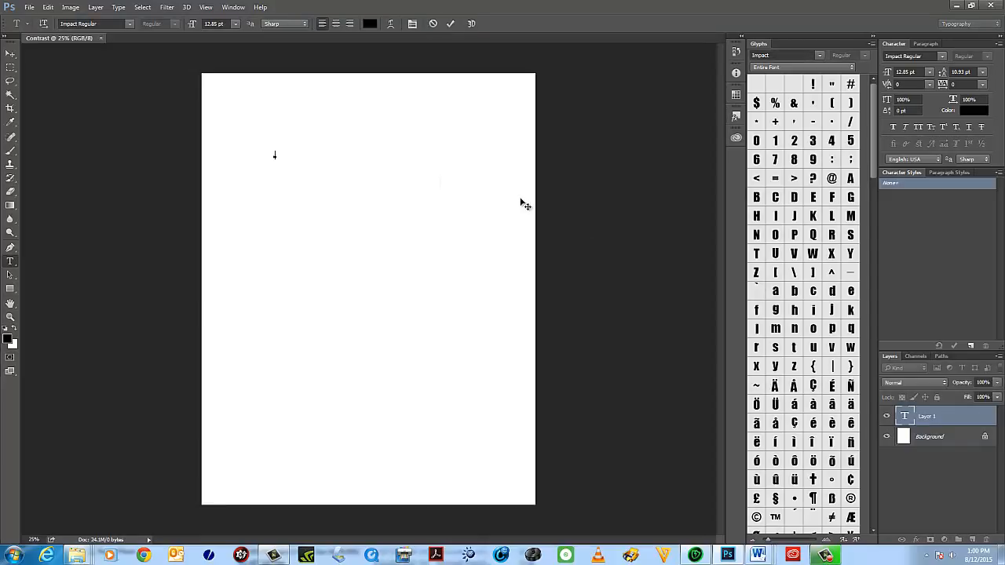
type("A")
key("BackSpace")
key("BackSpace")
Scale the CONTRAST text to about 595% and move it toward the page's upper left, applying the transformation.
left_click(11, 54)
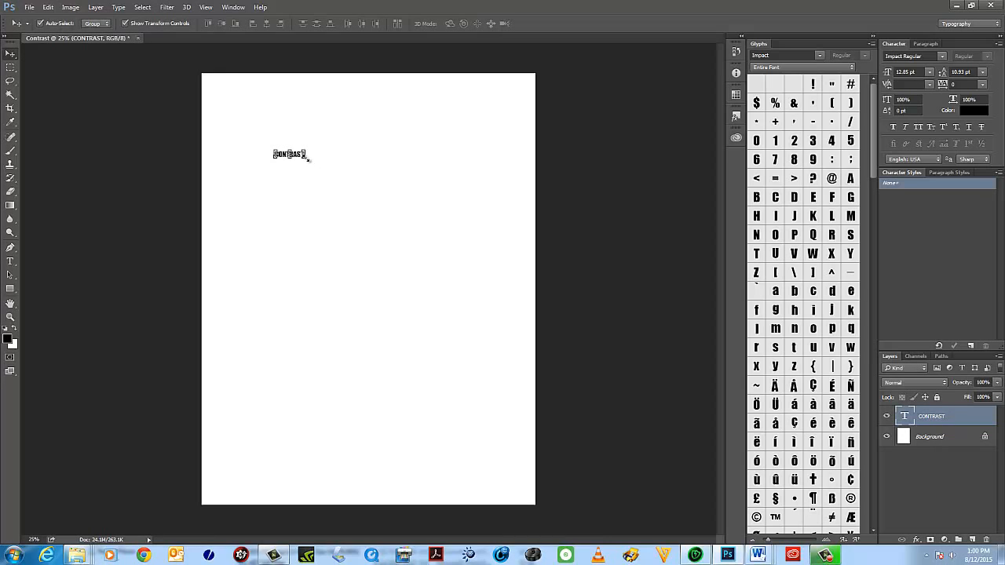
left_click_drag(306, 158, 442, 217)
mouse_move(338, 174)
left_mouse_down()
mouse_move(287, 153)
mouse_move(313, 168)
mouse_move(324, 161)
left_mouse_up()
left_click(11, 55)
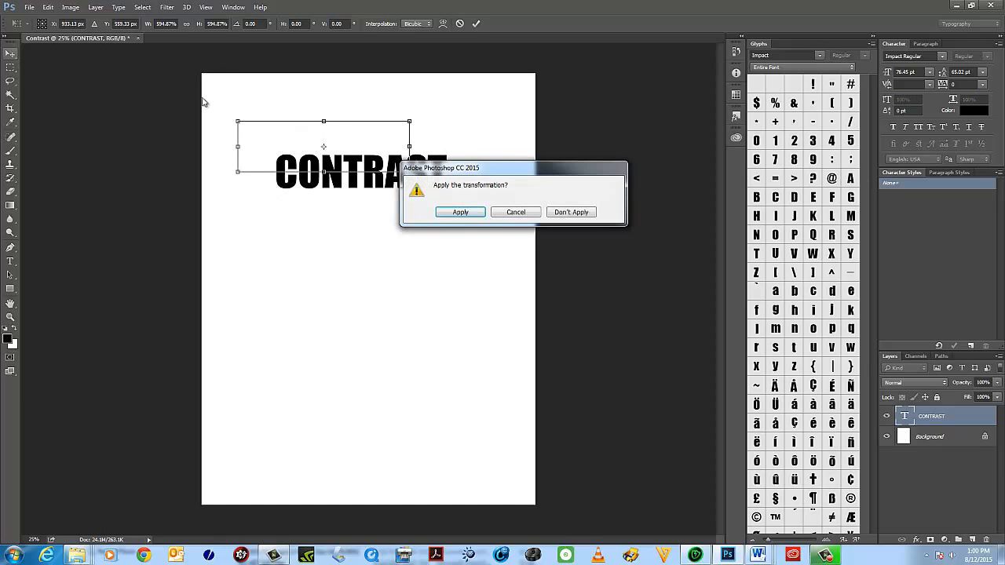
left_click(455, 212)
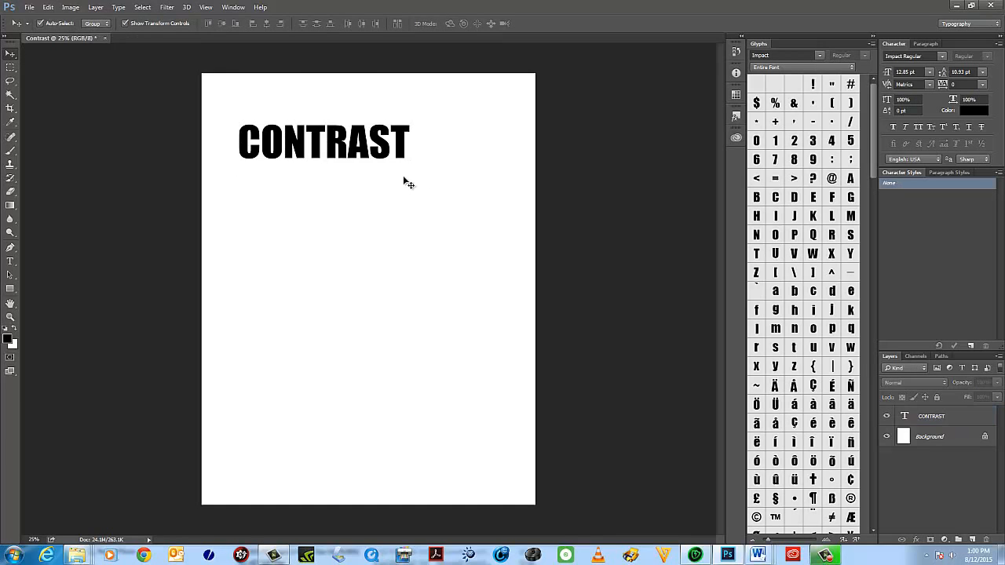
Duplicate the CONTRAST text twice and arrange the three words in a column down the middle of the page.
left_click_drag(357, 149, 395, 413)
left_click_drag(390, 218, 387, 298)
left_click_drag(388, 133, 390, 206)
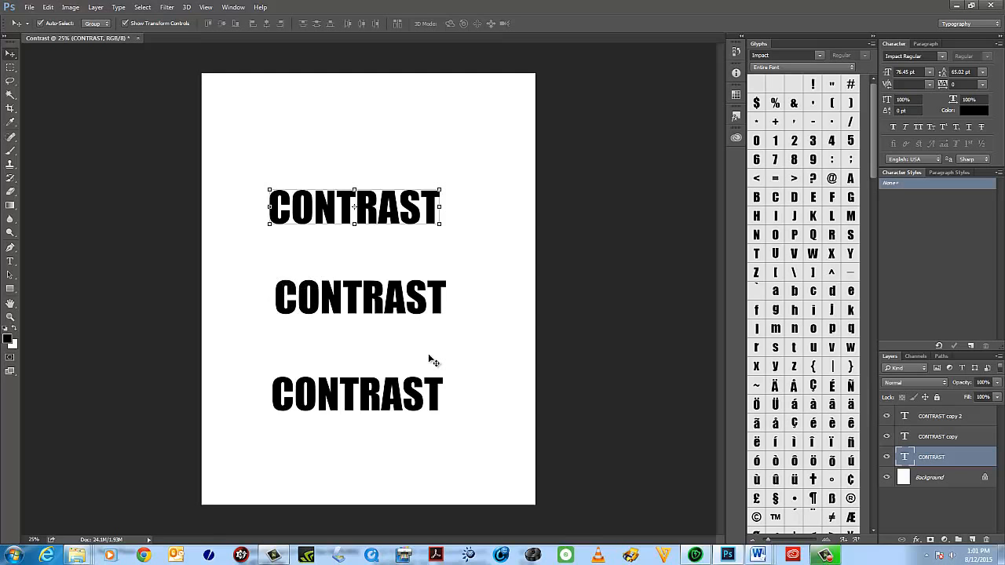
mouse_move(391, 314)
left_mouse_down()
mouse_move(394, 292)
mouse_move(390, 302)
left_mouse_up()
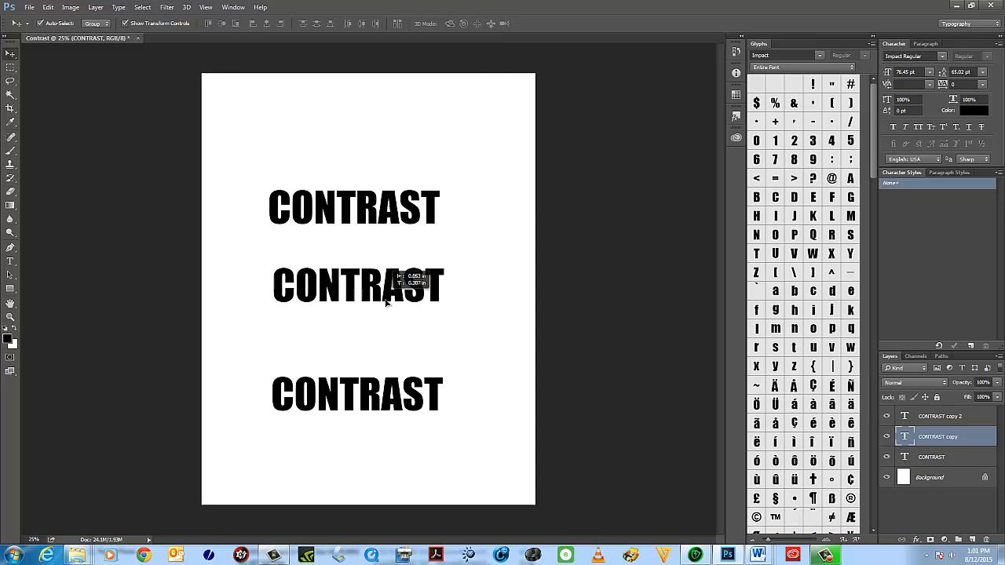
left_click(418, 379)
left_click_drag(418, 379, 417, 334)
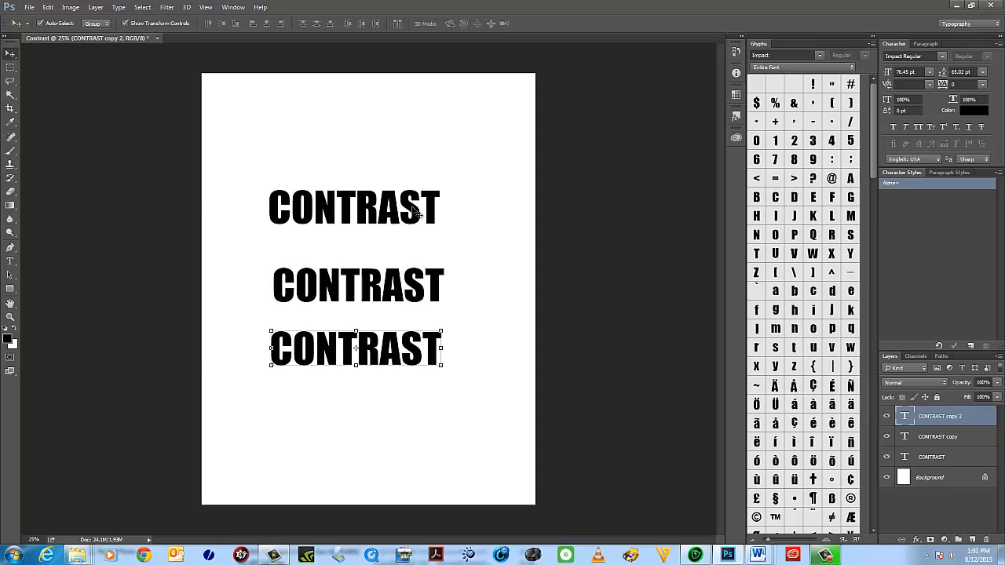
Enlarge the top CONTRAST word to about 134 pt and move it higher on the page.
left_click(412, 211)
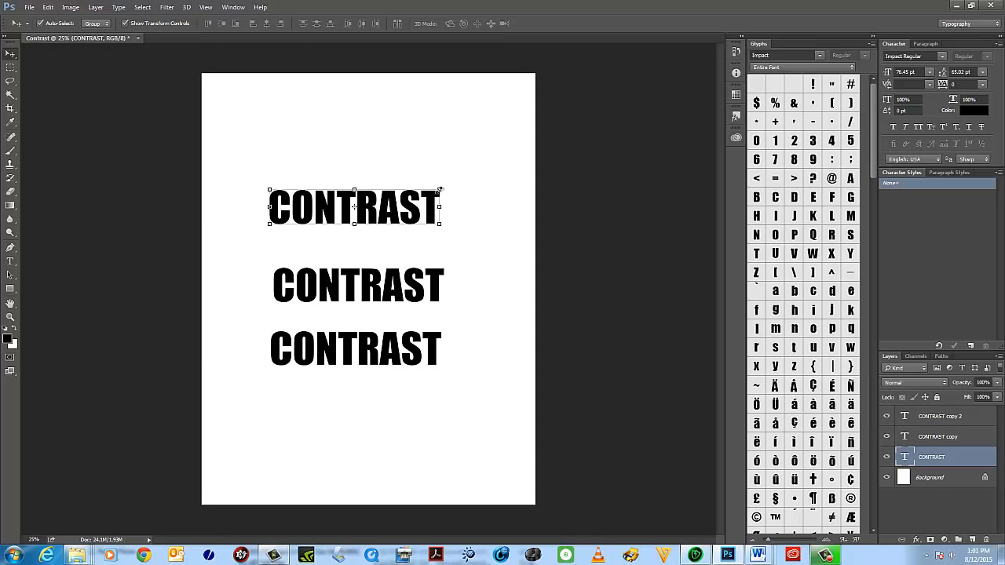
mouse_move(438, 189)
left_mouse_down()
mouse_move(494, 152)
mouse_move(433, 186)
mouse_move(433, 172)
left_mouse_up()
key("Return")
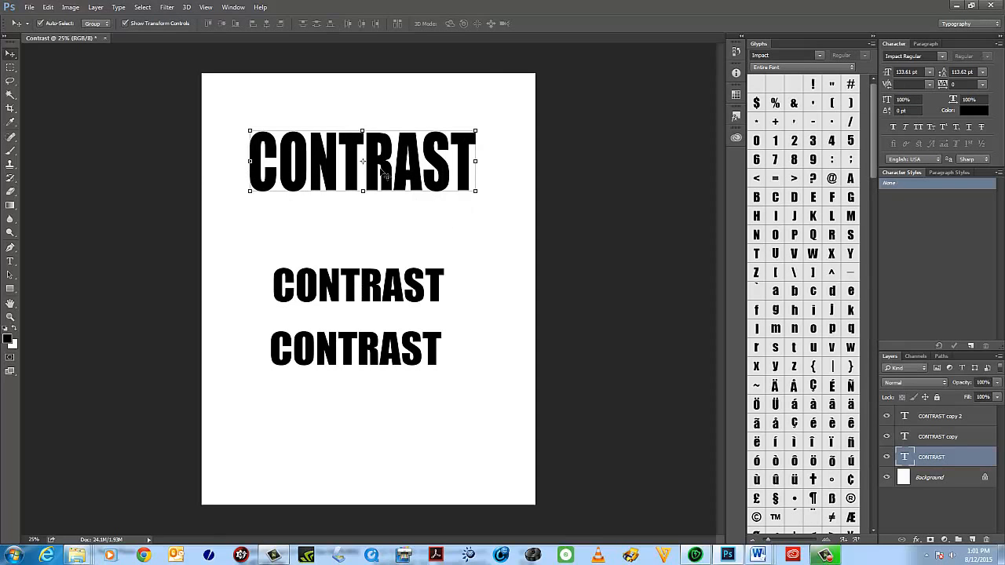
Save the document on the Desktop as a Photoshop file named Contrast - cutting type.
left_click(32, 9)
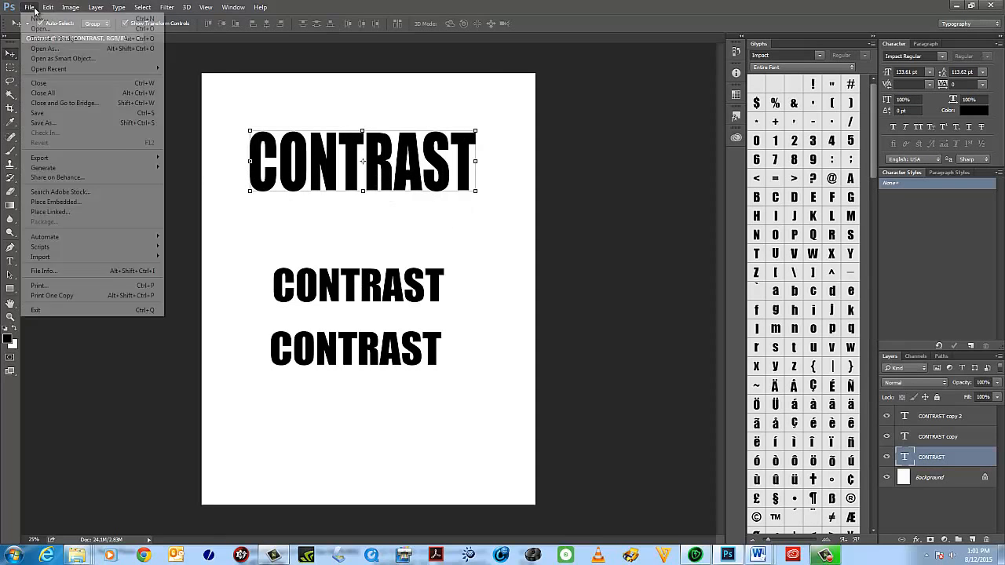
left_click(38, 112)
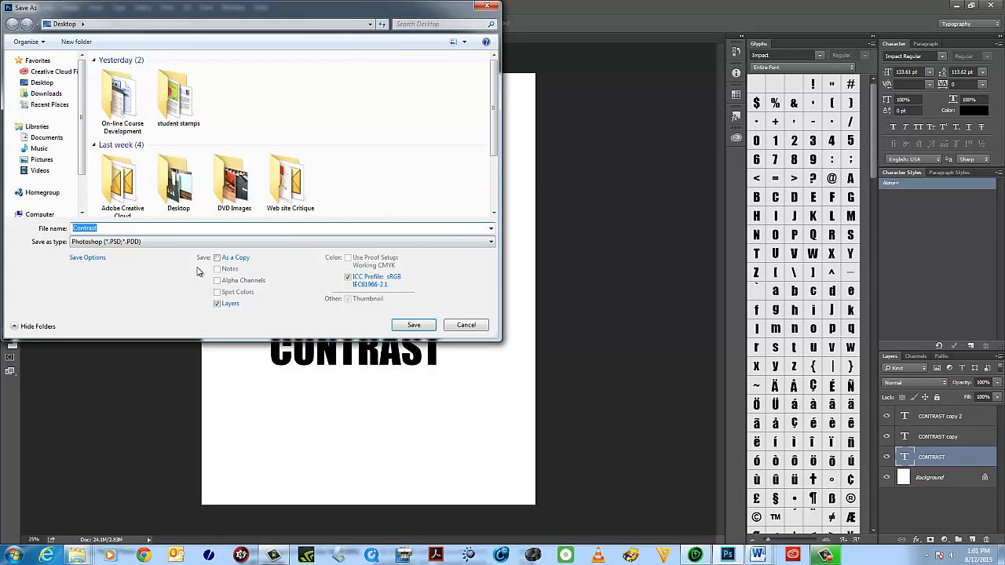
left_click(132, 230)
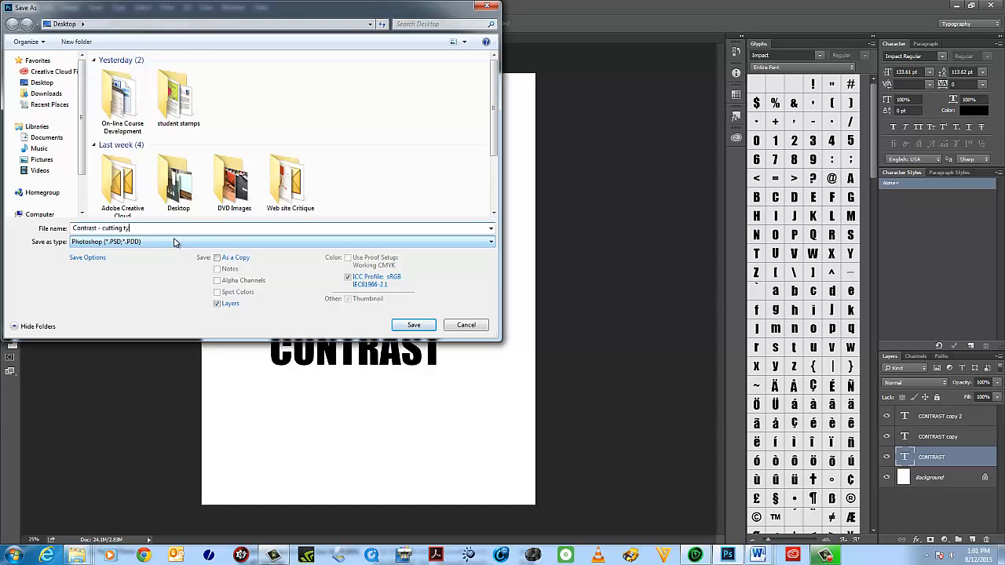
left_click(416, 328)
left_click(624, 171)
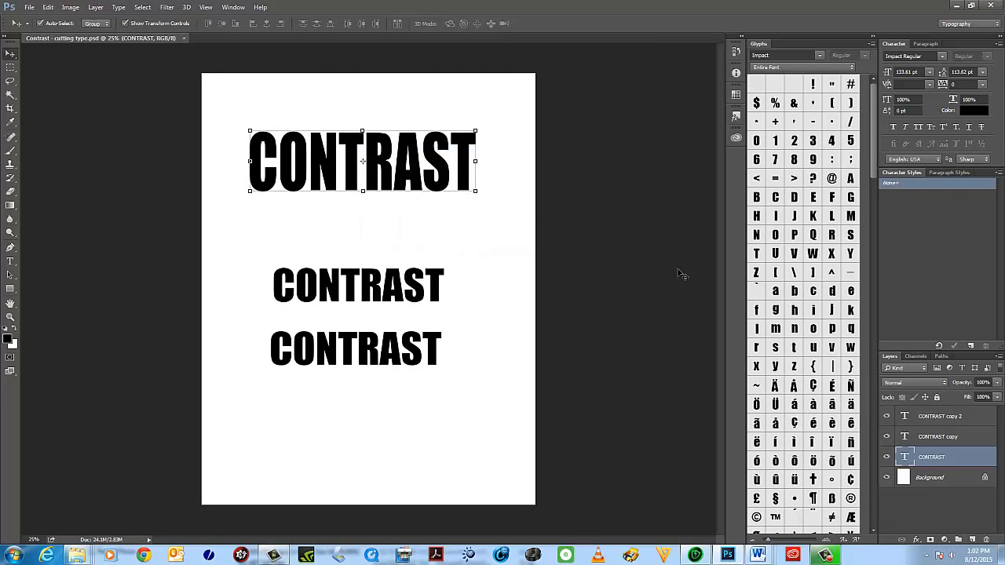
Rasterize the type layer of the large CONTRAST word at the top of the page.
left_click(887, 458)
left_click(887, 458)
left_click(72, 9)
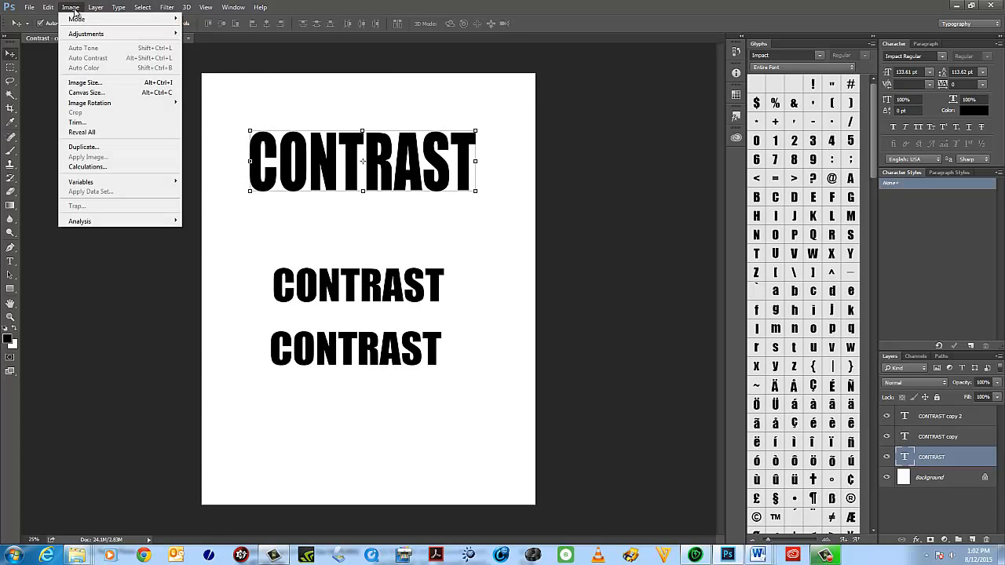
mouse_move(95, 7)
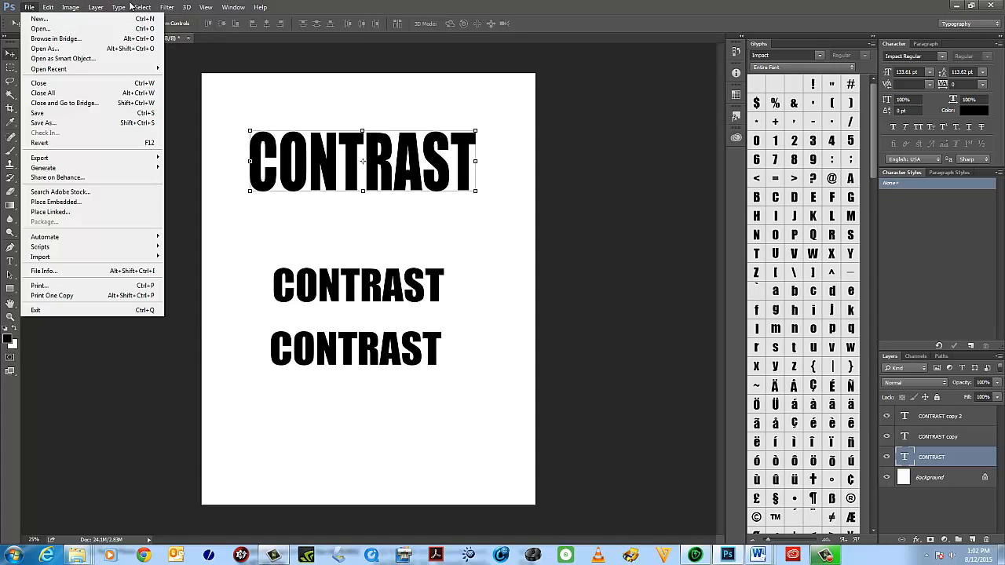
mouse_move(25, 11)
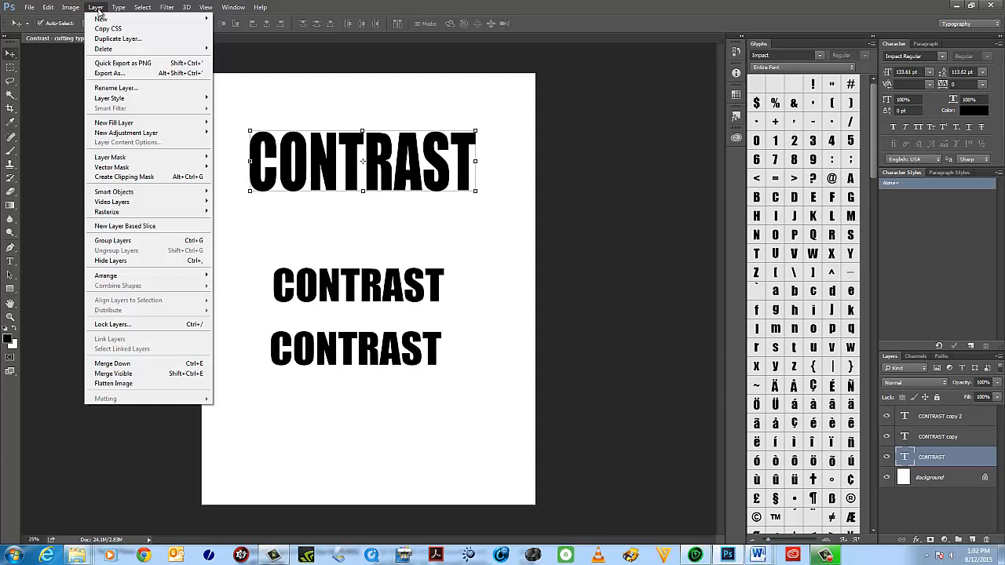
mouse_move(117, 101)
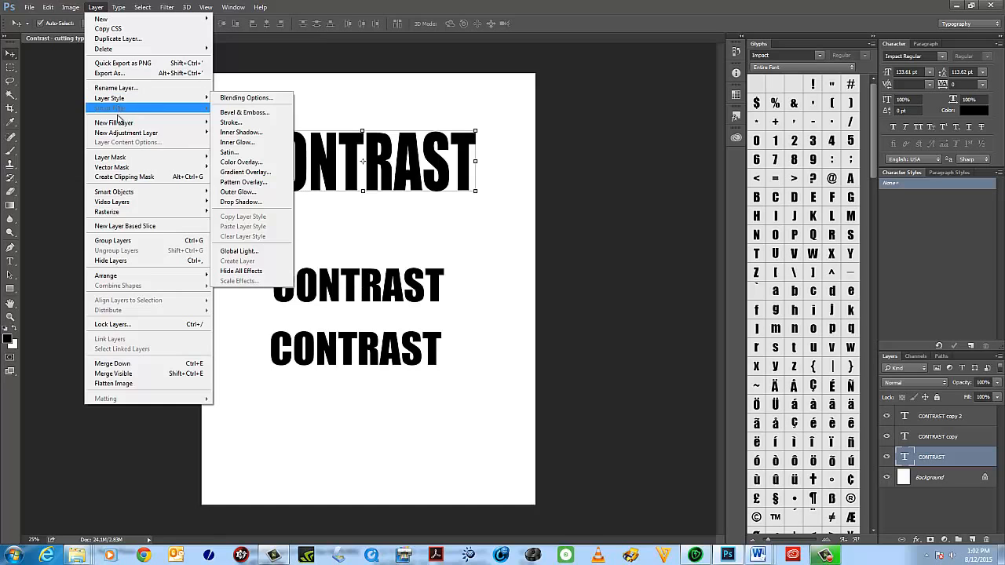
mouse_move(117, 211)
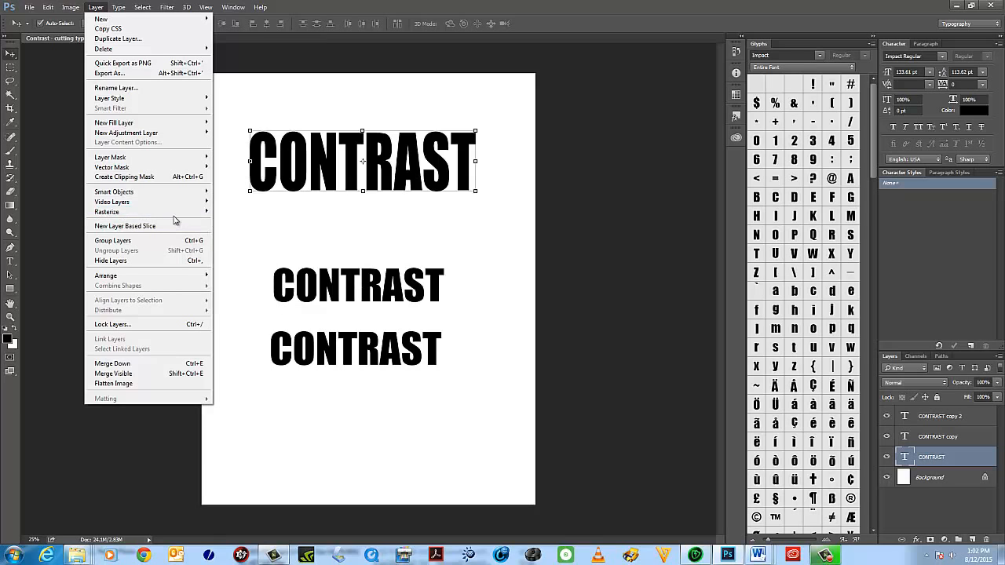
left_click(227, 212)
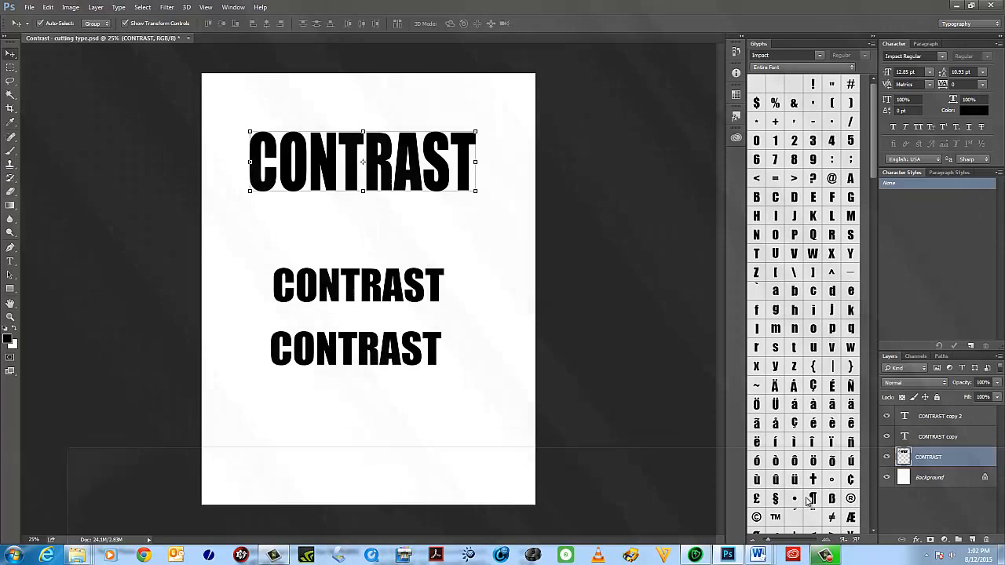
Toggle the visibility of the rasterized CONTRAST layer and the CONTRAST copy layer to identify which word each holds.
left_click(886, 456)
left_click(886, 456)
left_click(887, 458)
left_click(887, 459)
left_click(888, 438)
left_click(888, 438)
Check that the middle CONTRAST word is still editable type by selecting its text and leaving its wording unchanged.
double_click(908, 438)
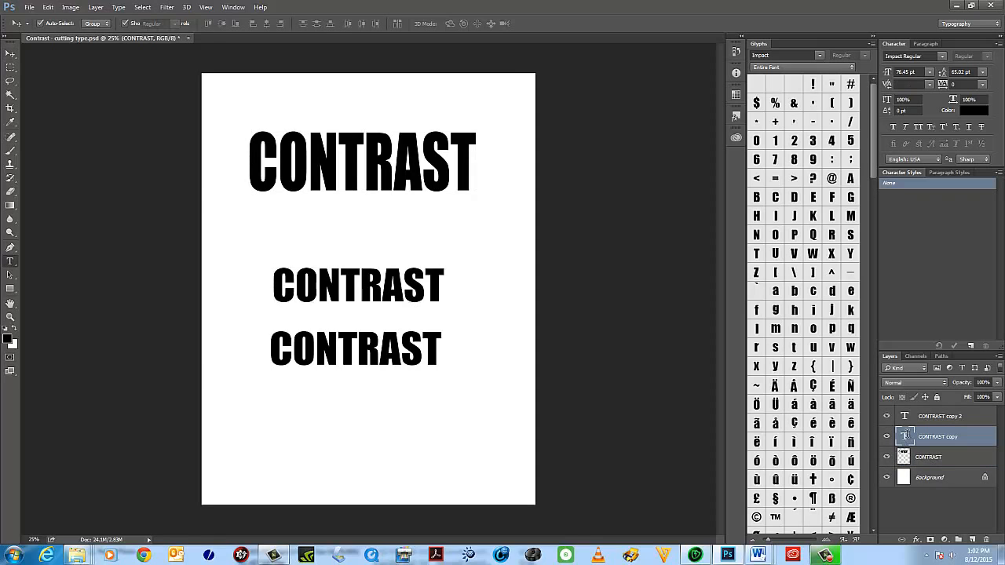
double_click(906, 438)
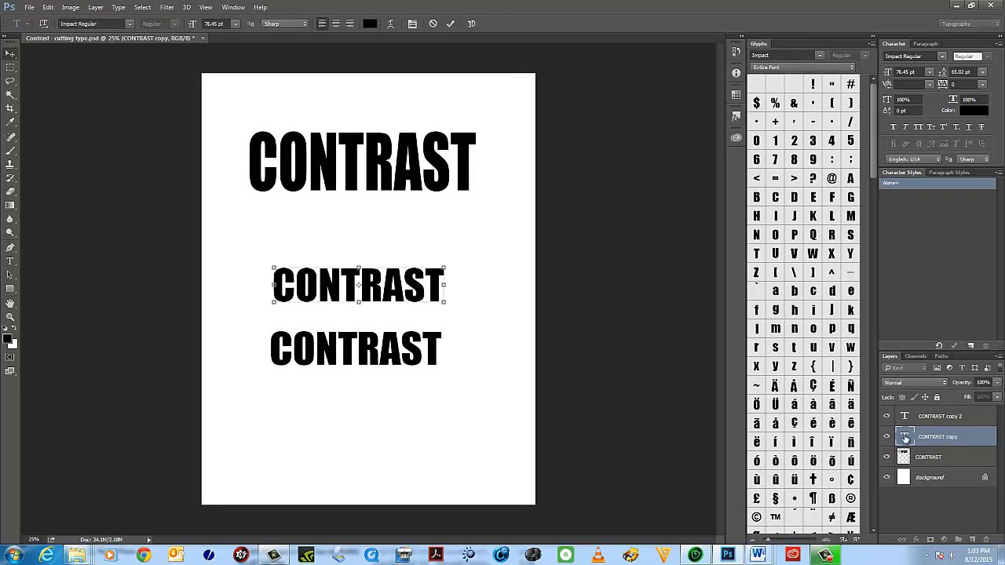
double_click(906, 438)
double_click(906, 438)
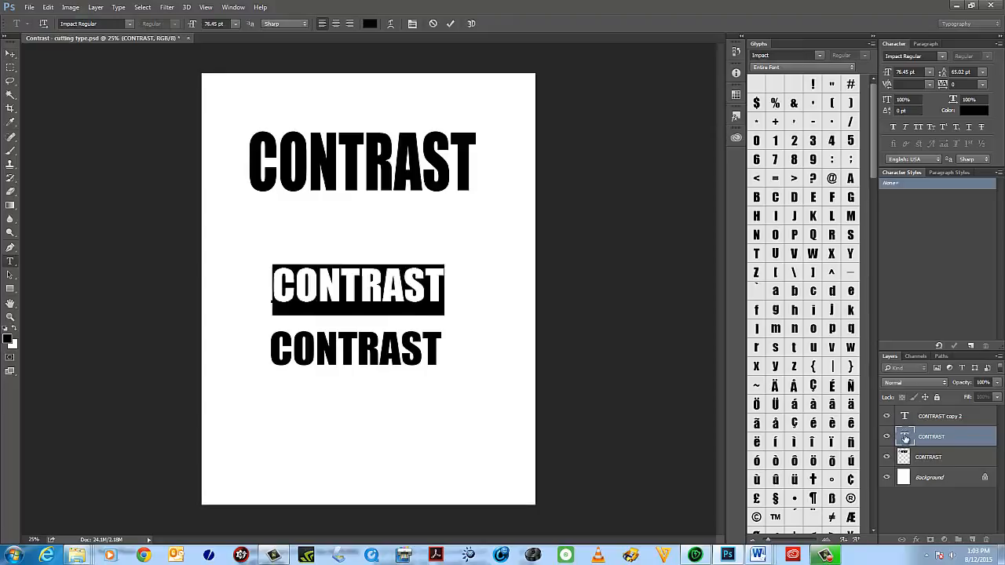
double_click(906, 438)
double_click(906, 439)
key("ctrl+Return")
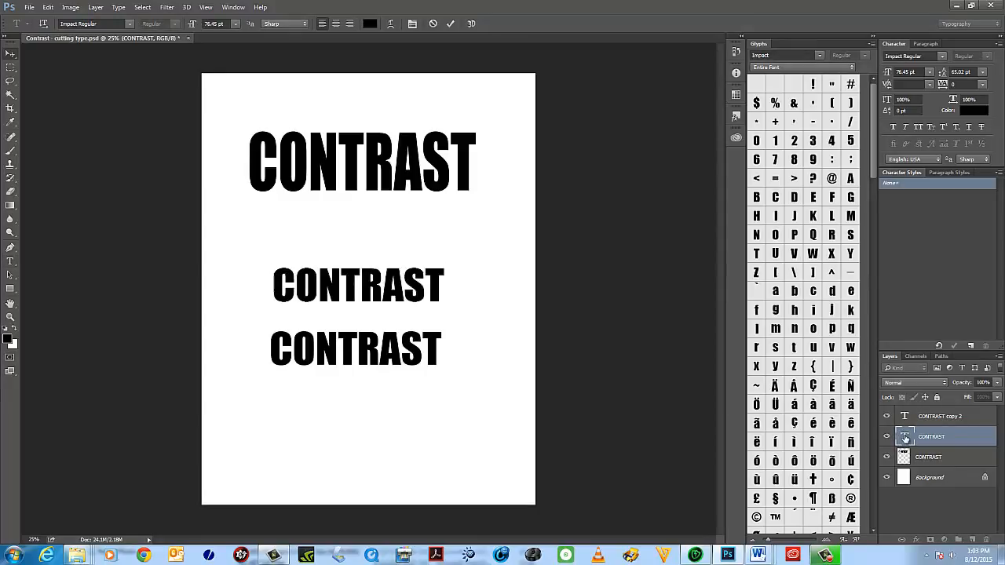
double_click(905, 437)
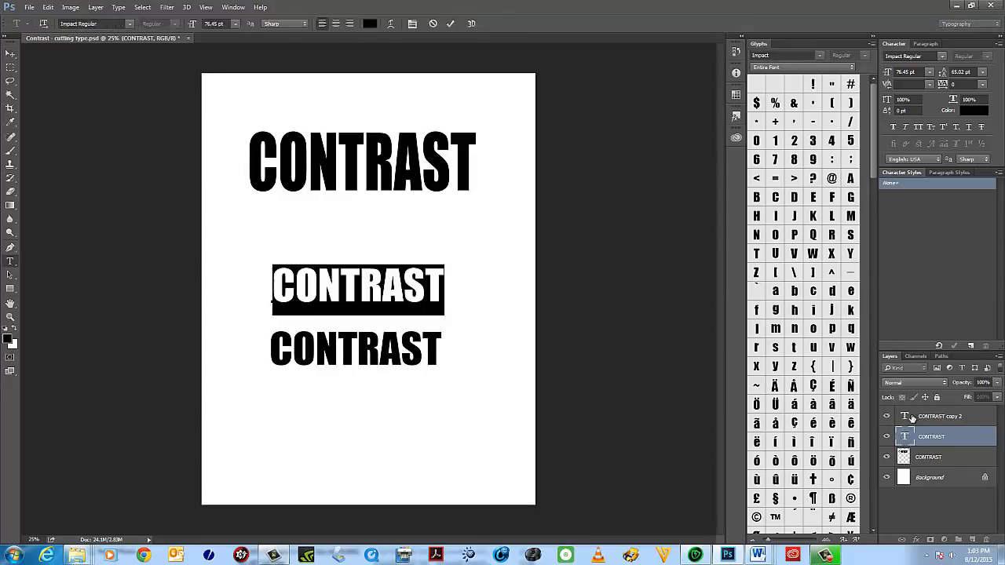
key("ctrl+Return")
Check that the bottom CONTRAST word is editable type by selecting its text, and make the rasterized CONTRAST layer active.
double_click(905, 417)
key("ctrl+Return")
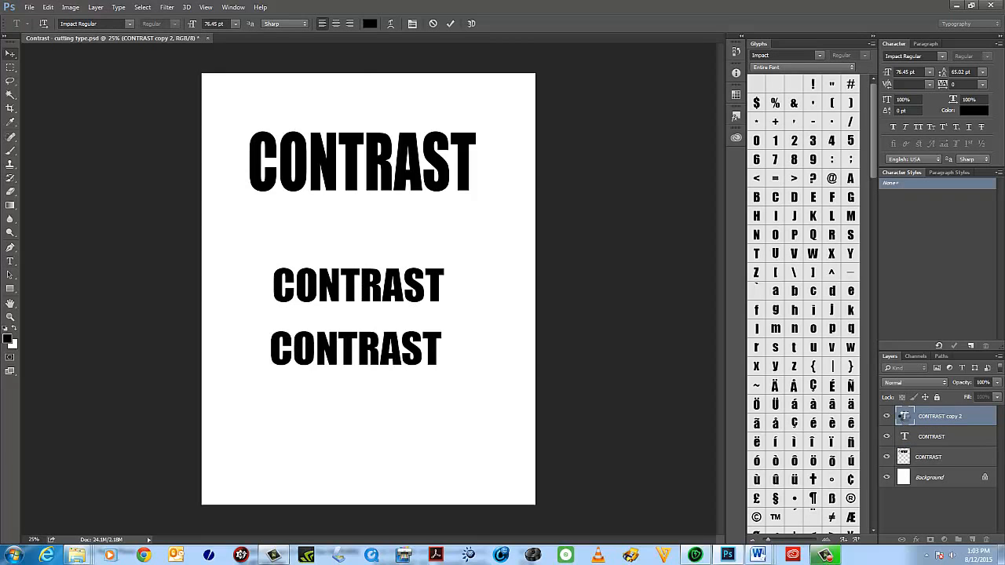
double_click(905, 418)
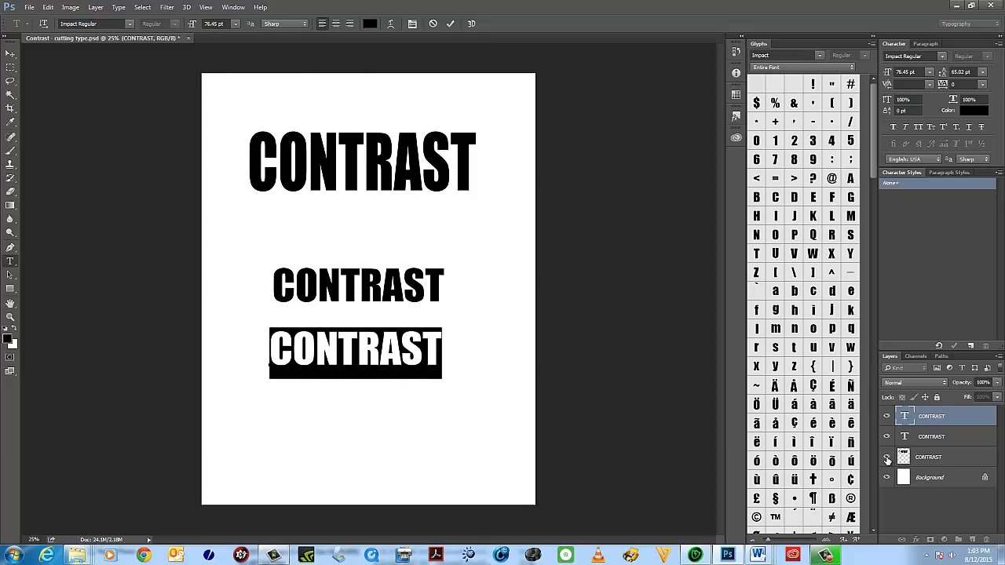
key("ctrl+Return")
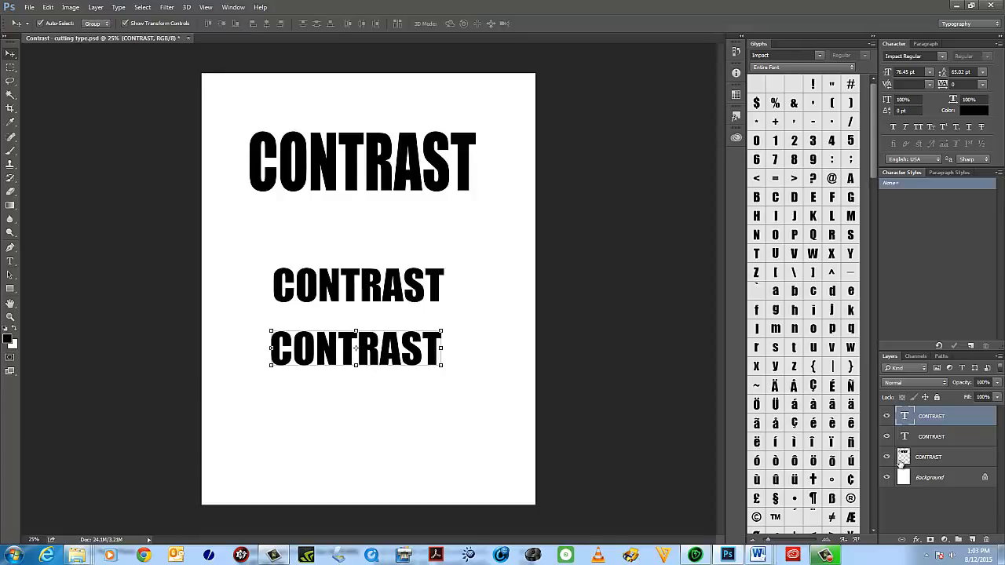
left_click(923, 458)
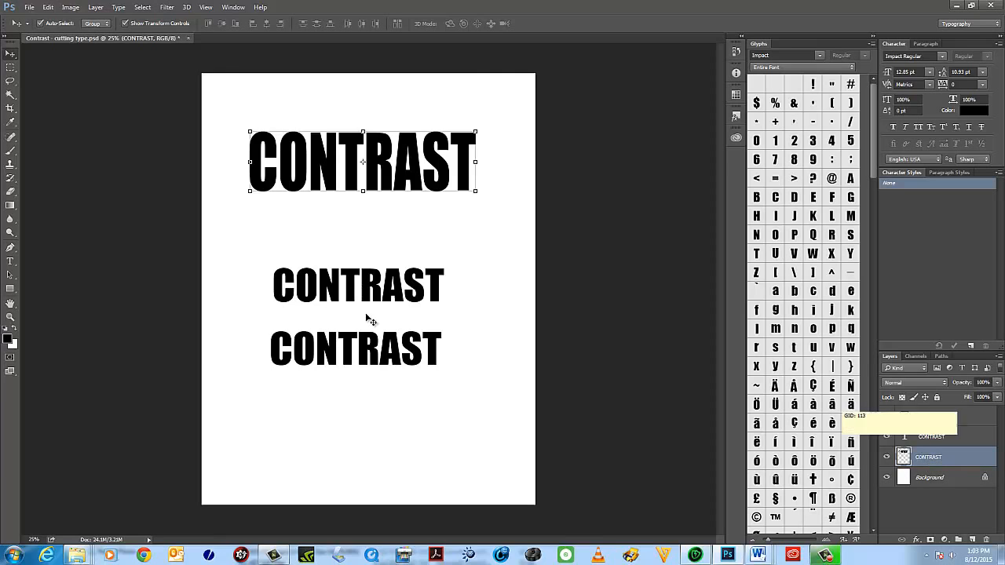
Move the bottom CONTRAST word slightly lower on the page and select its upper half with the Rectangular Marquee tool.
mouse_move(384, 371)
left_mouse_down()
mouse_move(394, 382)
mouse_move(384, 380)
mouse_move(387, 390)
left_mouse_up()
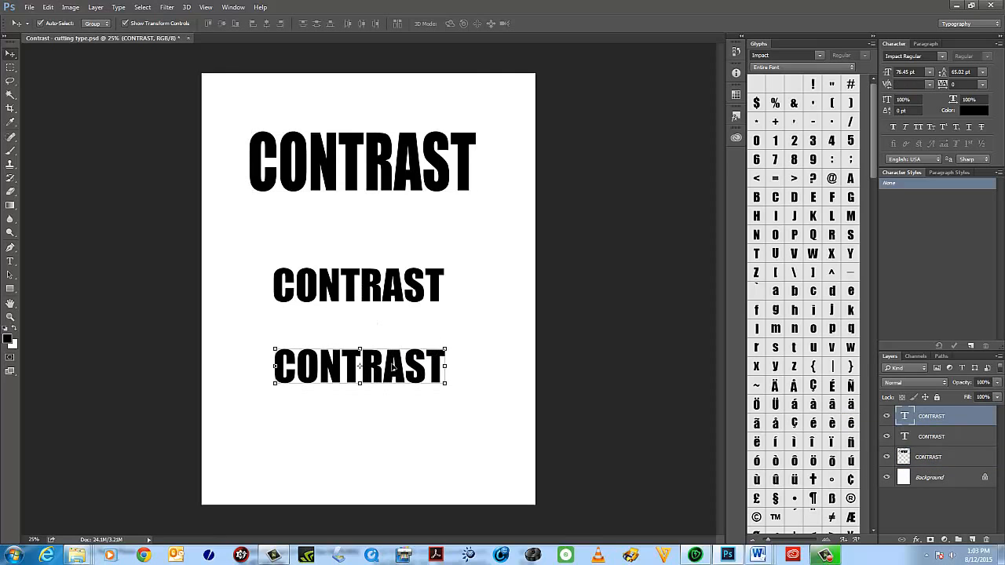
left_click(9, 320)
left_click(379, 381)
left_click(382, 379)
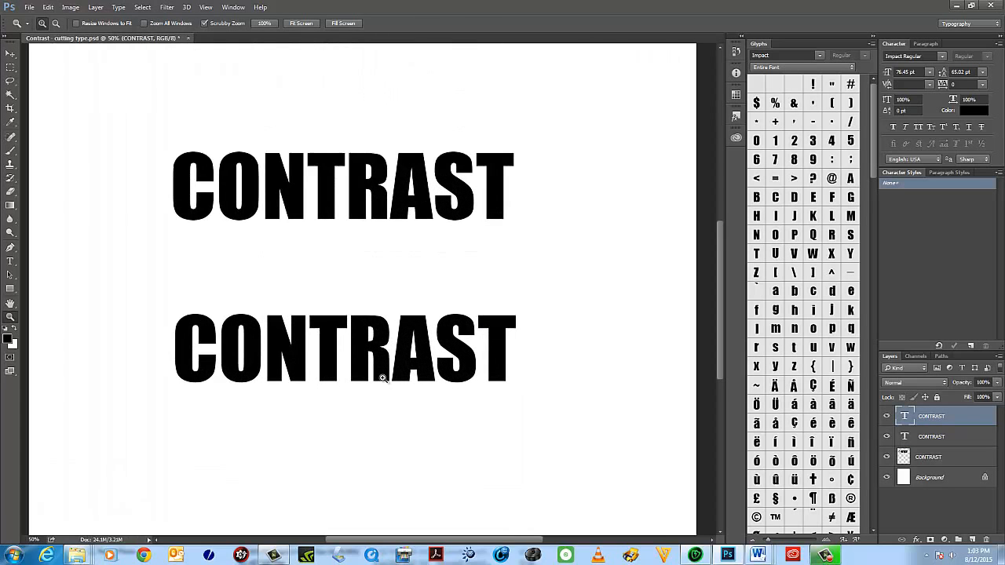
left_click(382, 378)
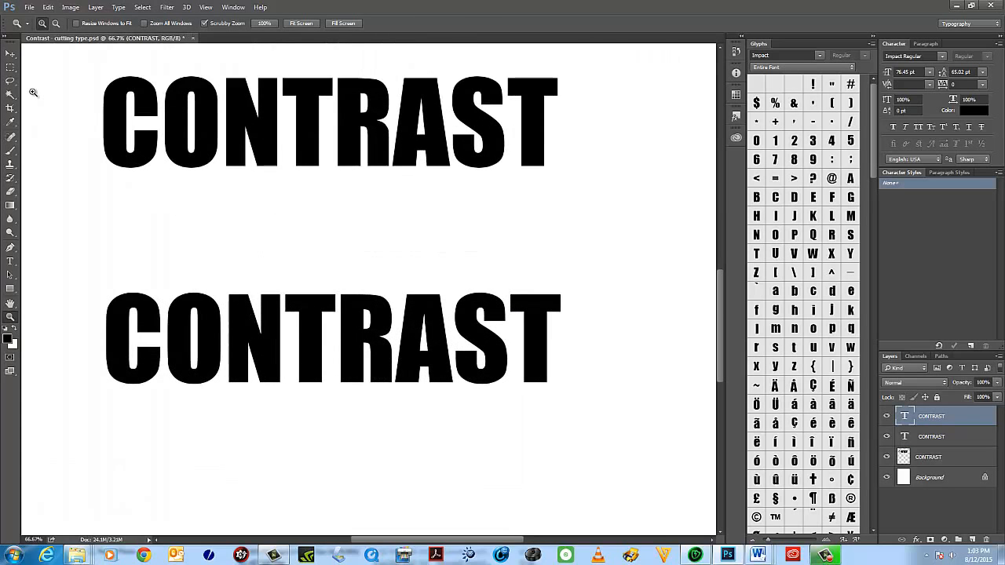
left_click(11, 67)
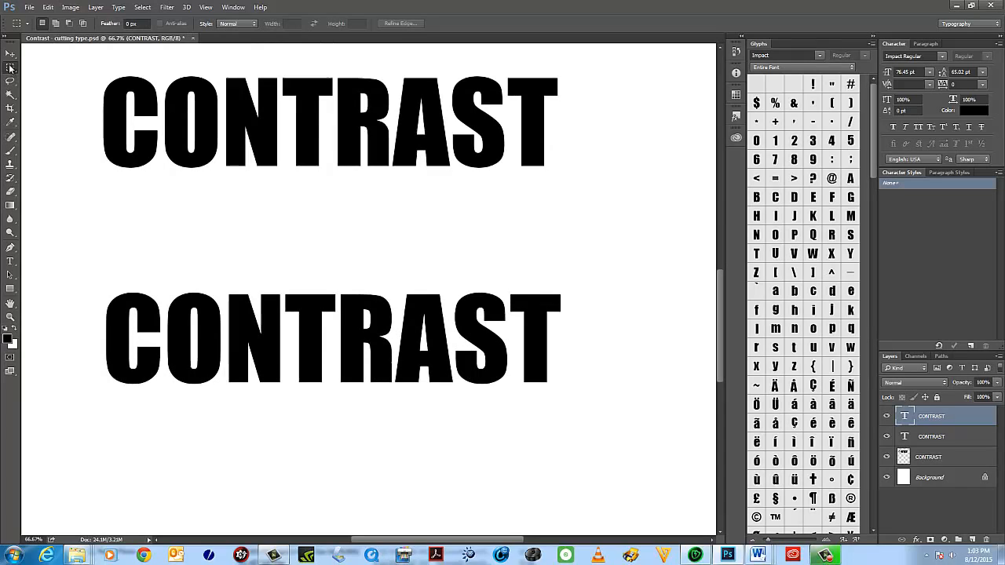
right_click(11, 69)
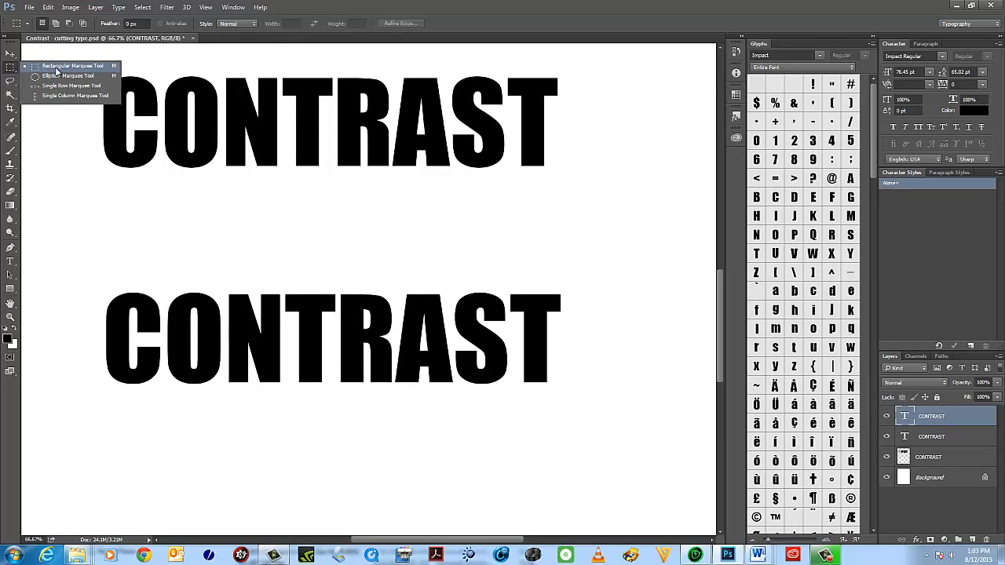
left_click(57, 69)
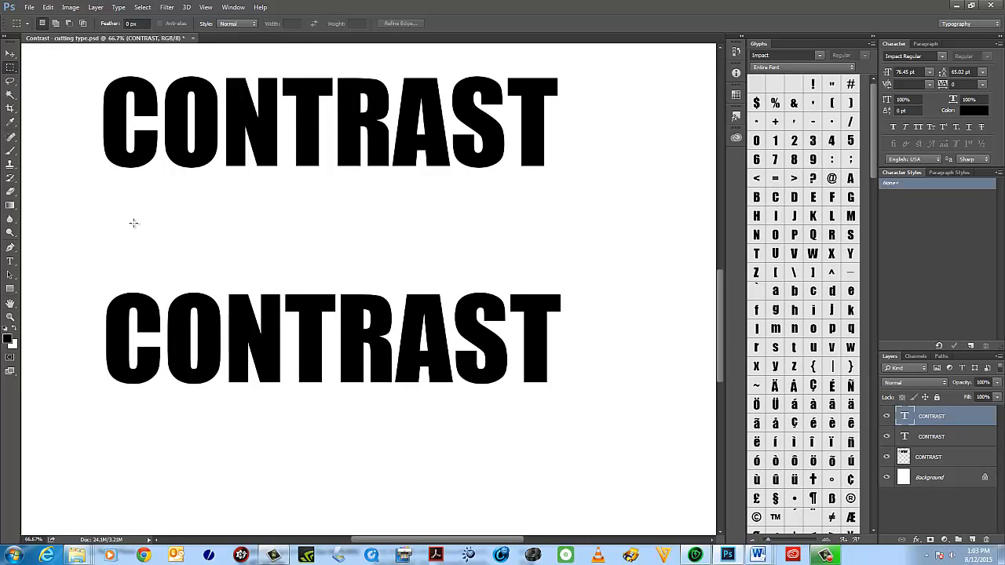
left_click_drag(76, 274, 603, 342)
Try to cut the marquee area from the bottom CONTRAST type layer and from the rasterized CONTRAST layer.
left_click(887, 417)
left_click(887, 417)
left_click(48, 7)
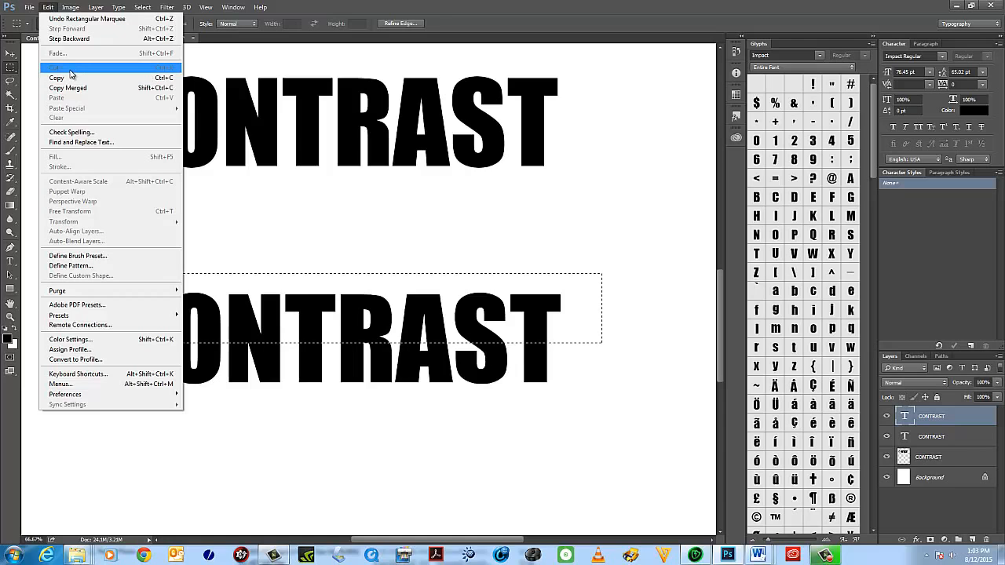
left_click(934, 464)
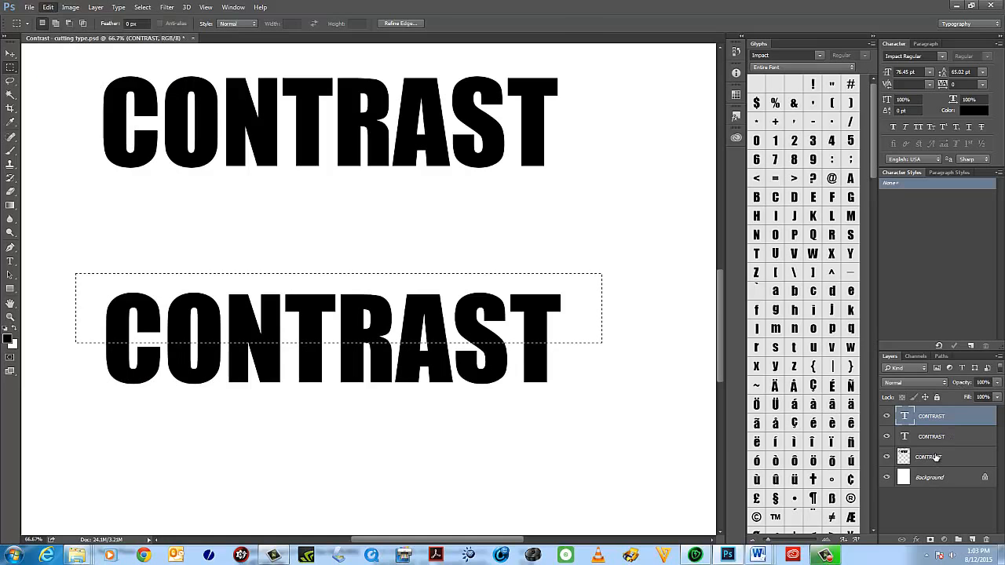
left_click(933, 463)
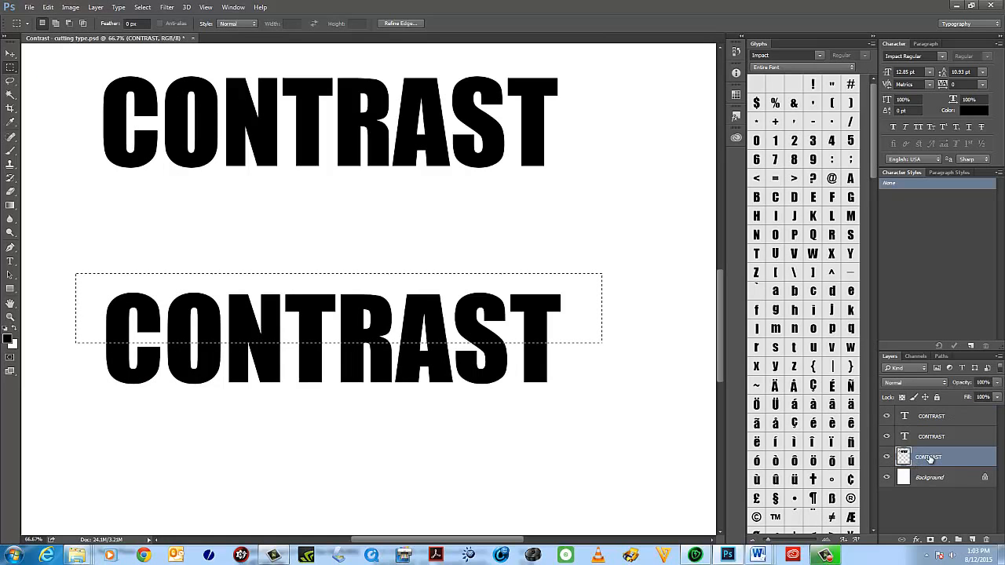
left_click(67, 8)
mouse_move(47, 7)
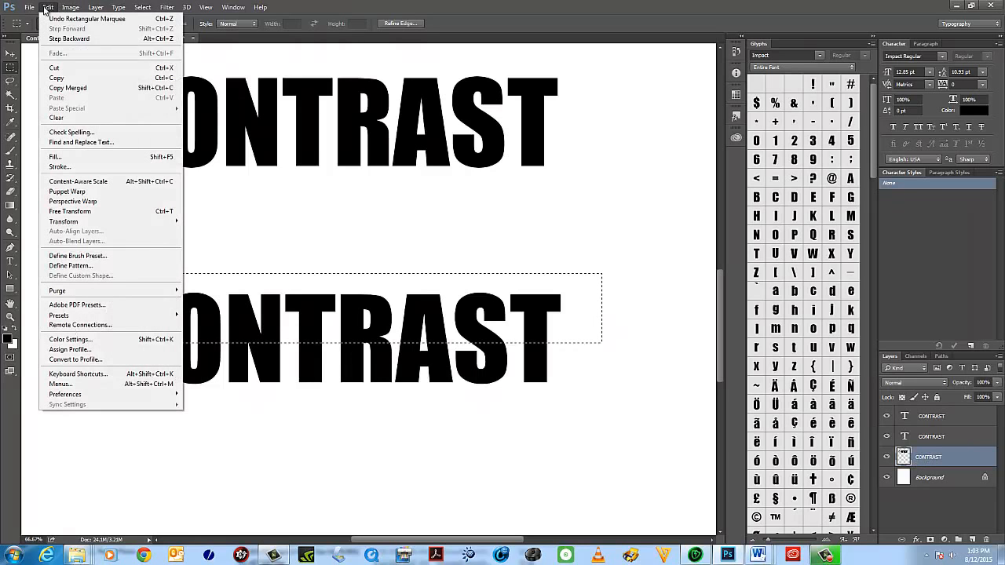
left_click(56, 68)
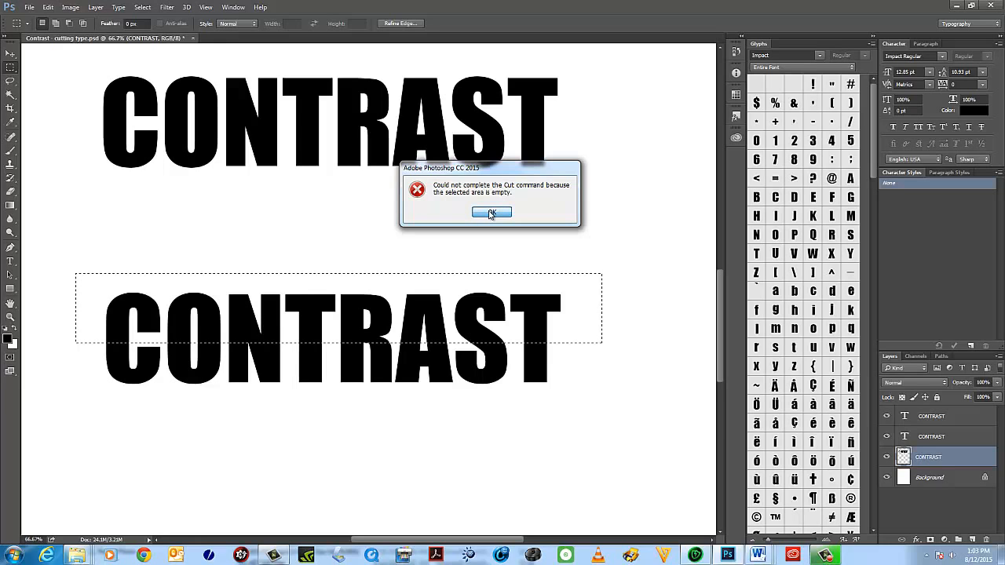
left_click(490, 213)
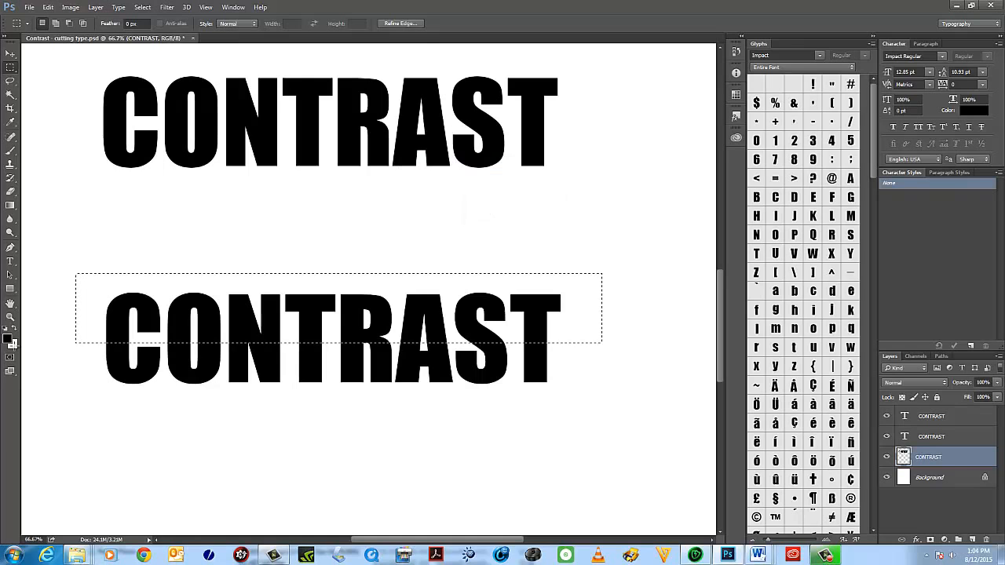
Clear the marquee selection around the bottom word and make the large CONTRAST word active for moving.
left_click(10, 317)
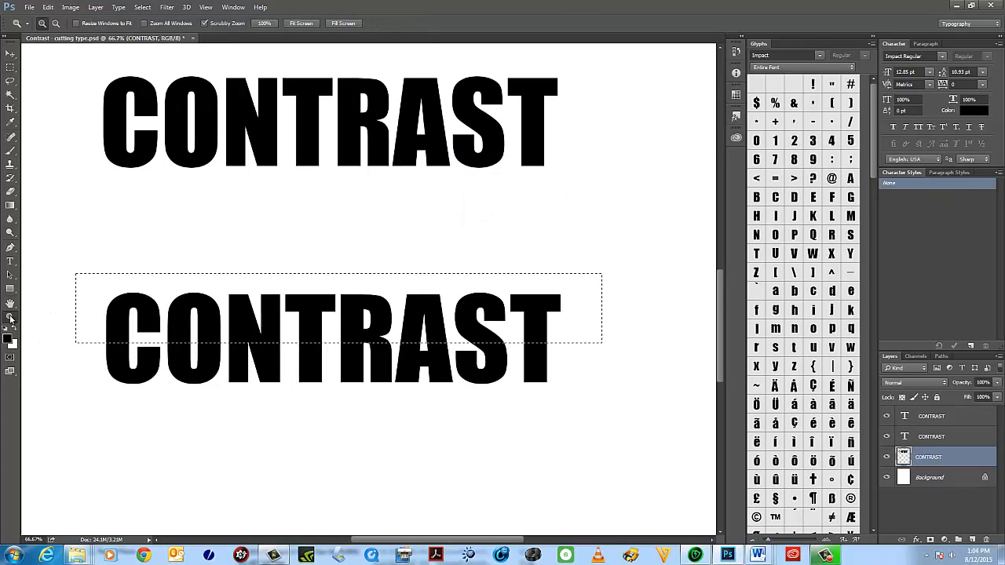
left_click(415, 320)
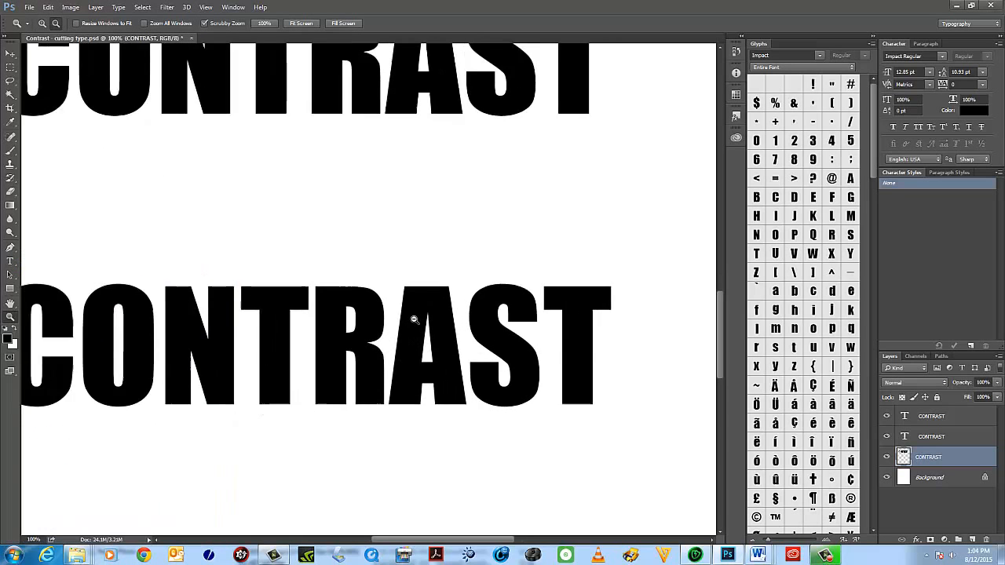
left_click(414, 319, "alt")
left_click(415, 320, "alt")
key("v")
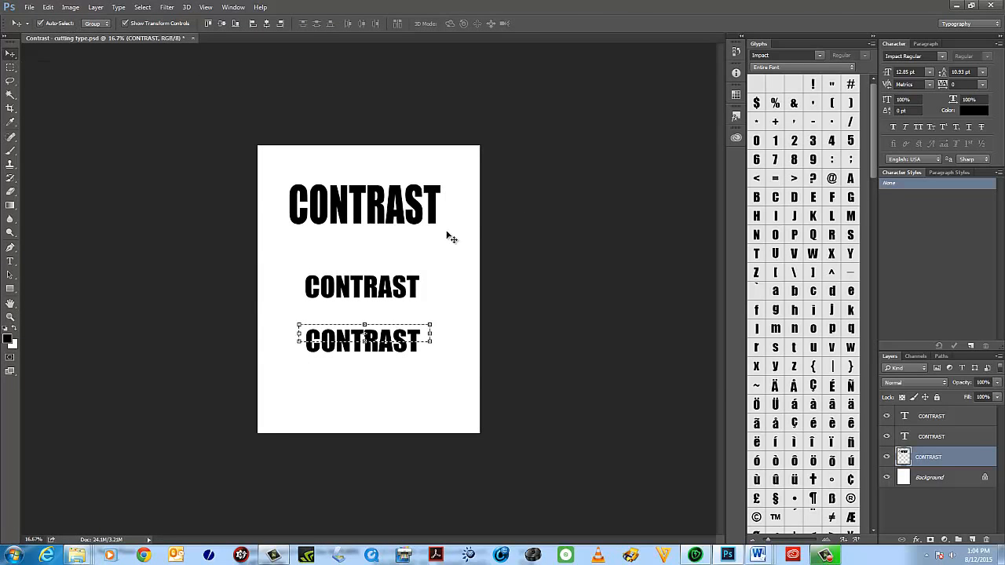
key("alt+d")
left_click(473, 343)
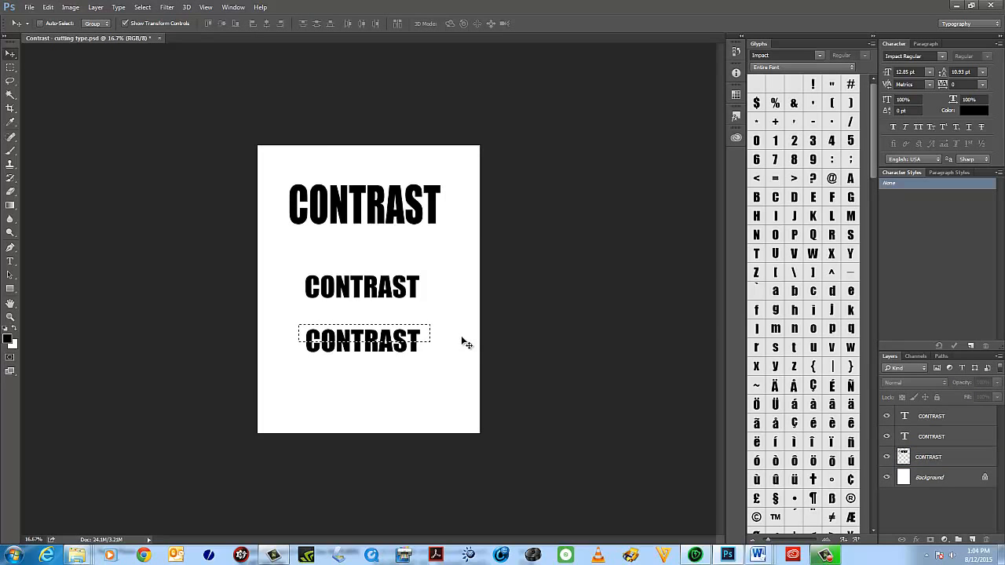
key("ctrl+d")
left_click_drag(357, 208, 394, 215)
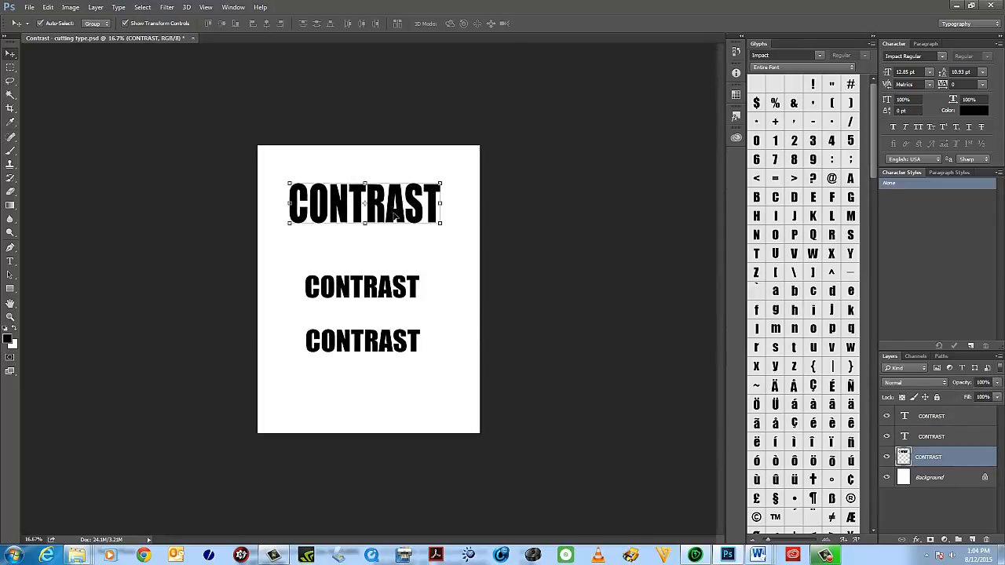
Move the large CONTRAST word about 0.45 in down the page.
left_click(15, 319)
left_click(386, 246)
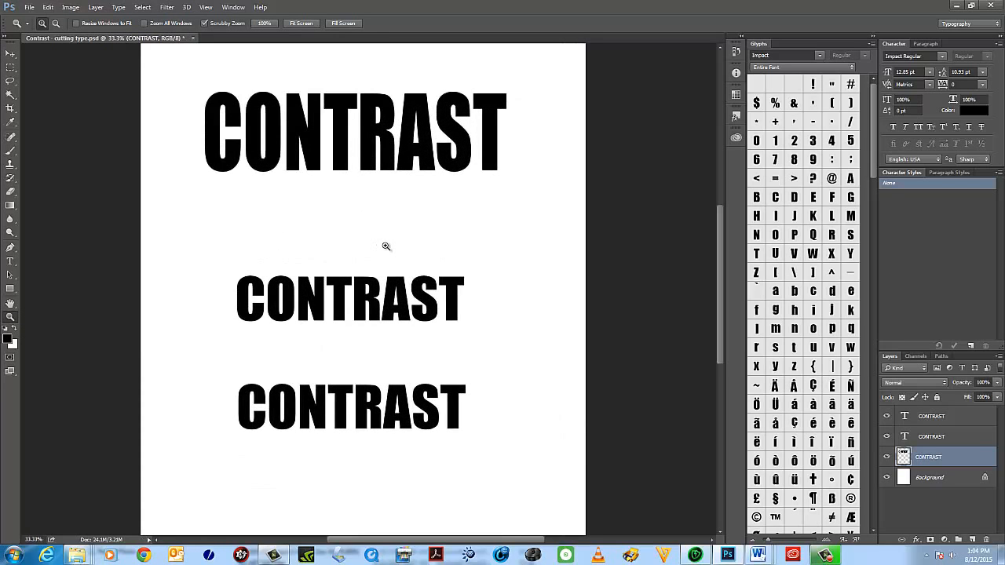
left_click_drag(417, 217, 414, 258)
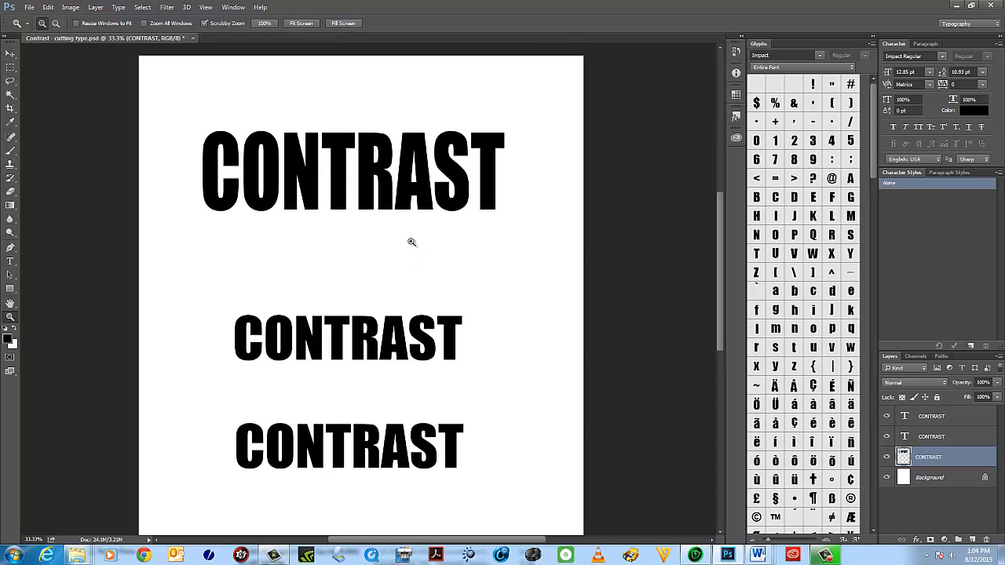
left_click(11, 53)
left_click_drag(392, 138, 392, 161)
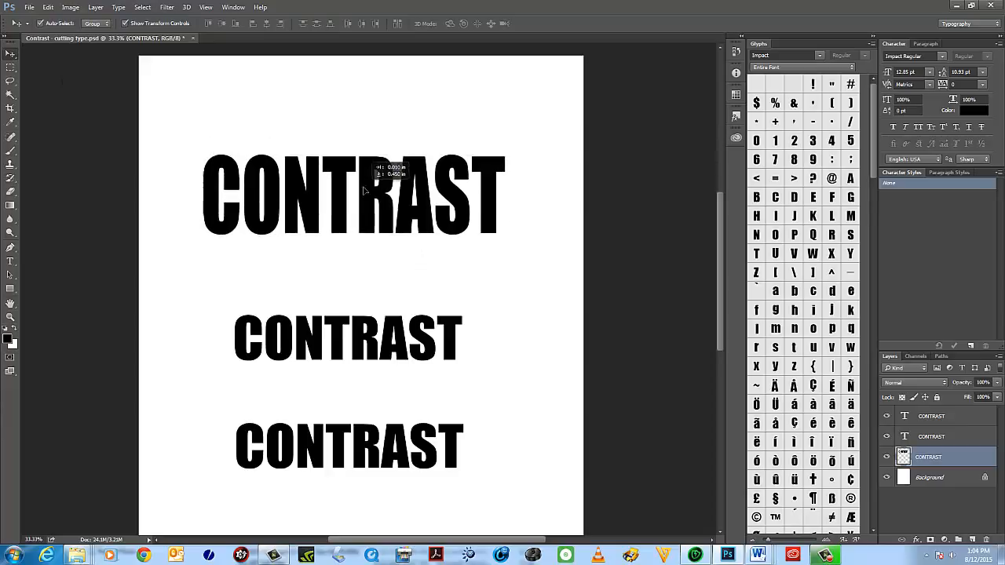
Toggle the visibility of the rasterized CONTRAST layer to check which word it holds, leaving it visible and active.
left_click(936, 476)
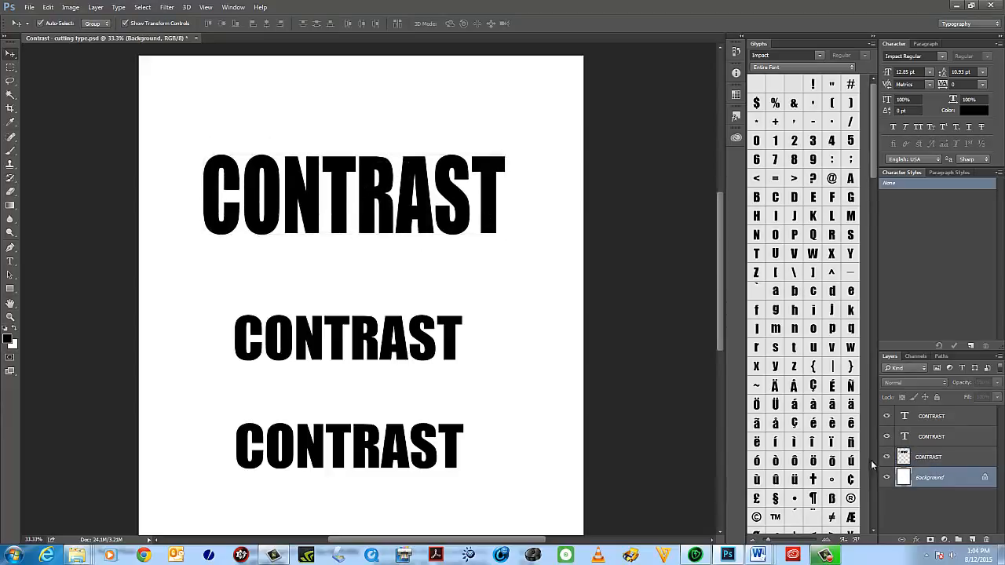
left_click(887, 458)
left_click(887, 458)
left_click(887, 459)
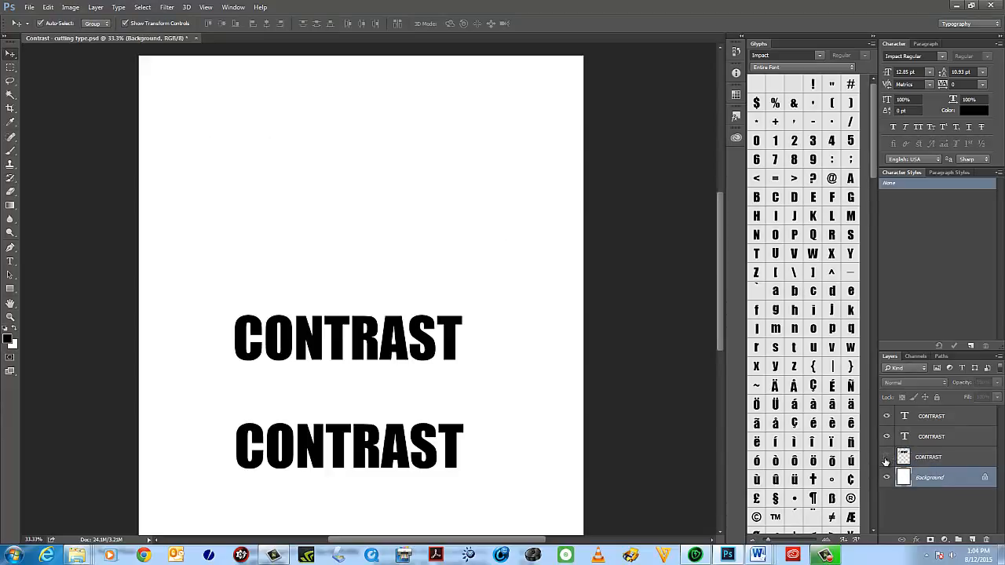
left_click(886, 459)
left_click(886, 459)
left_click(945, 459)
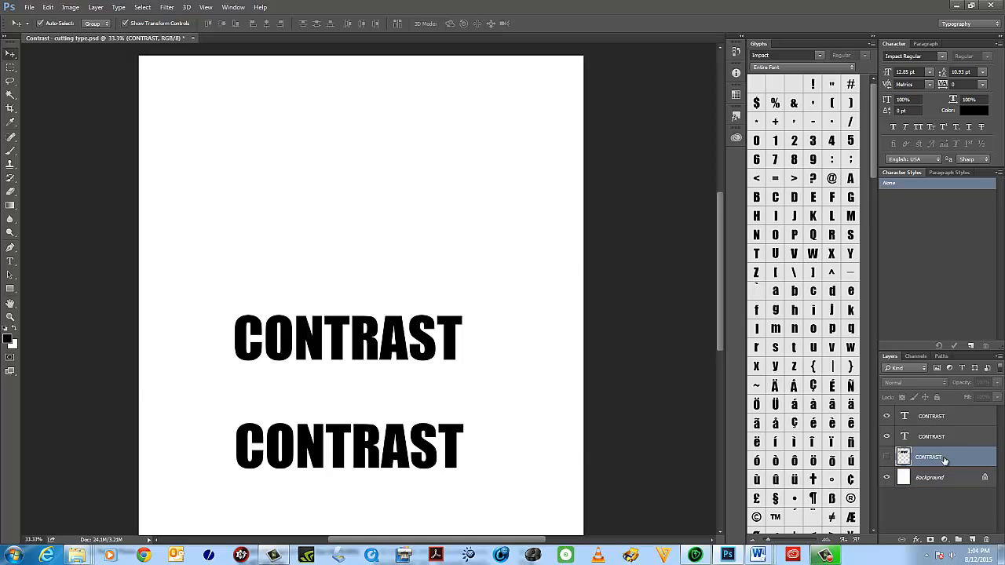
left_click(887, 459)
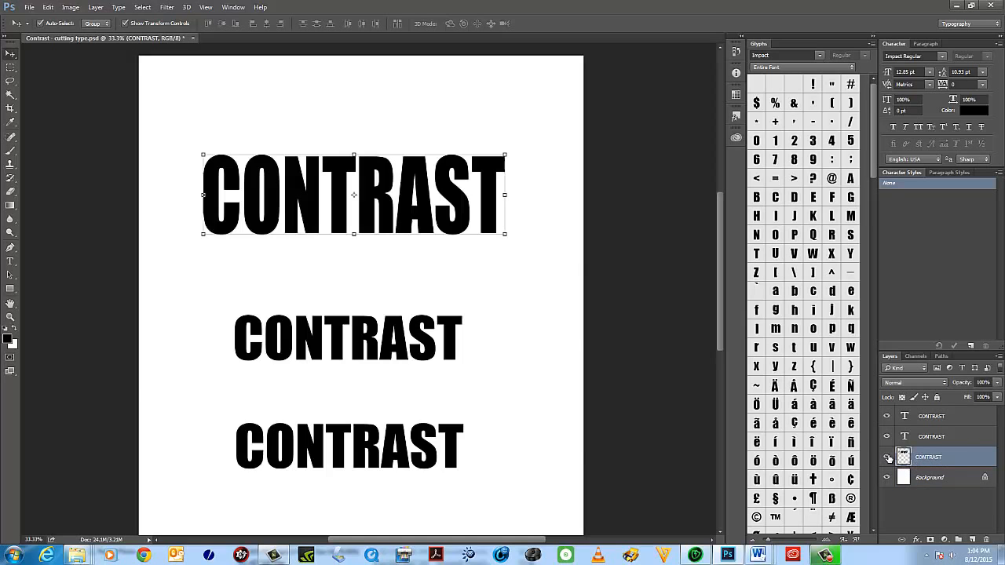
Cut the upper part of the large CONTRAST word with a rectangular marquee and paste it onto its own layer.
left_click(10, 67)
left_click_drag(174, 142, 583, 229)
left_click_drag(571, 187, 535, 199)
left_click(47, 7)
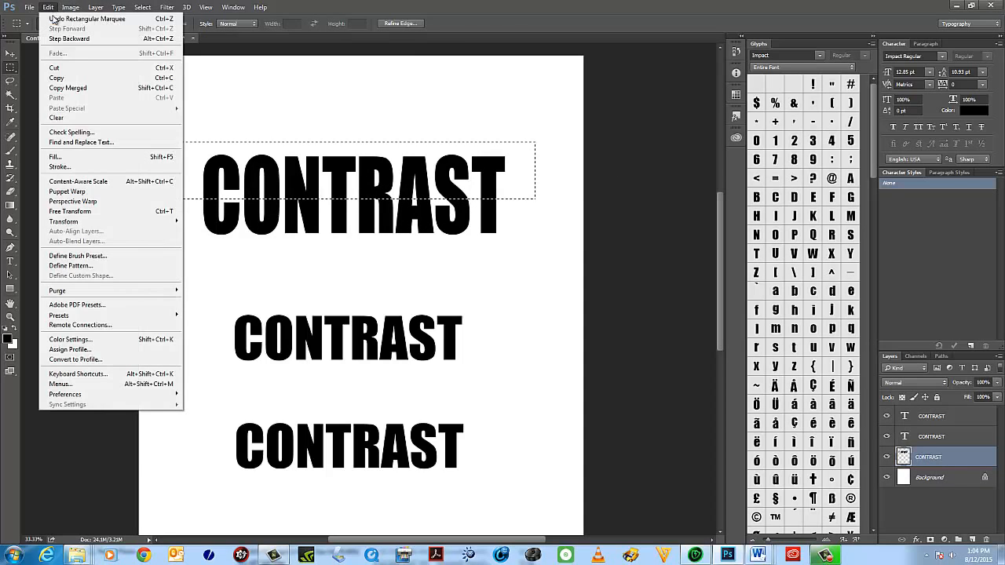
left_click(54, 66)
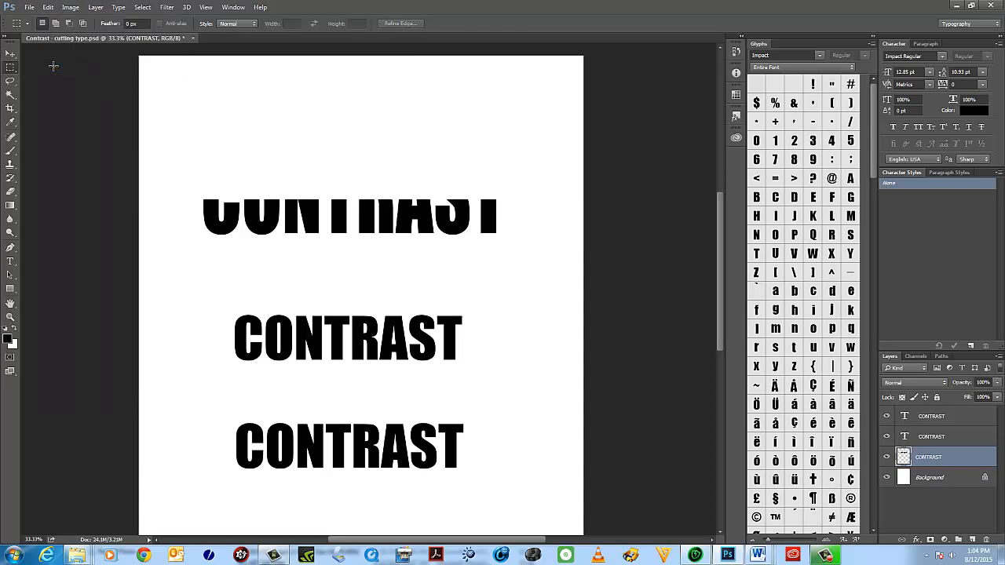
left_click(48, 7)
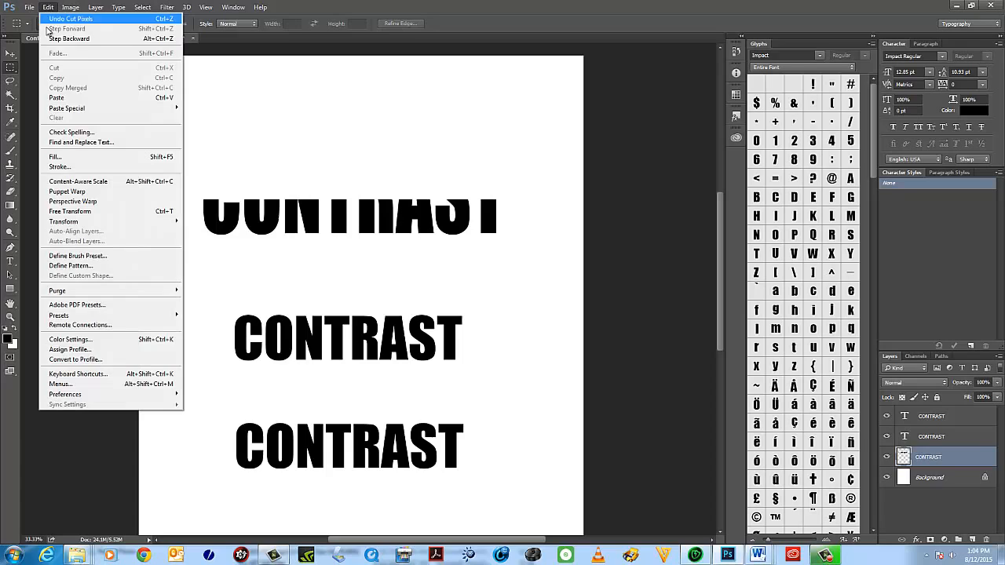
left_click(56, 91)
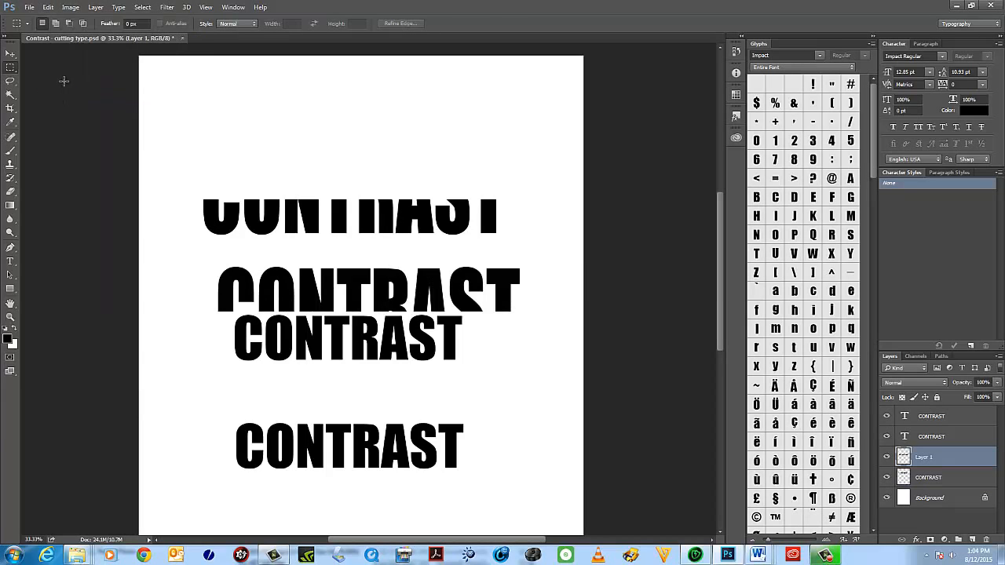
Move the remaining lower half of the large CONTRAST word slightly up and to the right.
left_click(10, 53)
left_click_drag(434, 227, 452, 188)
left_click_drag(482, 295, 481, 143)
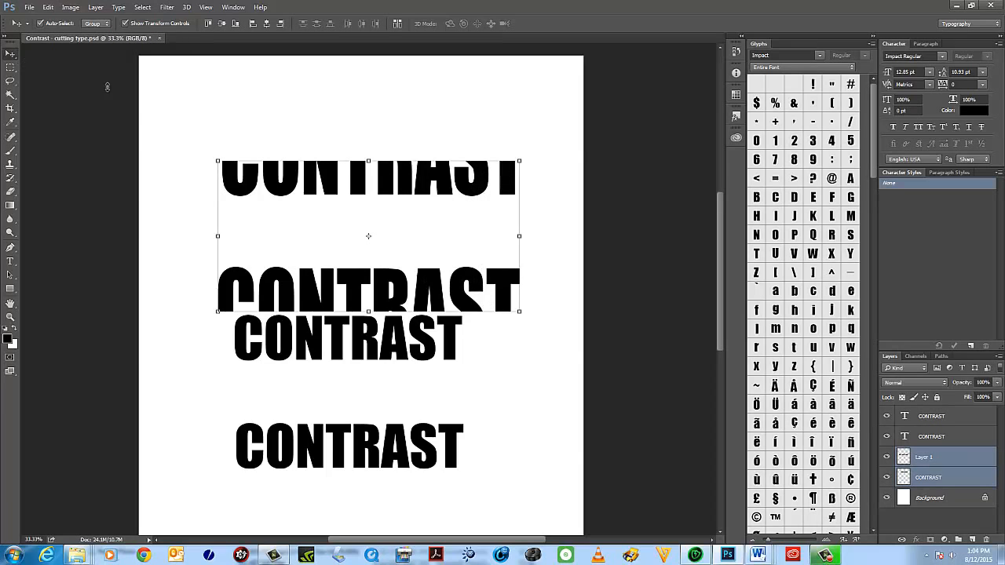
key("ctrl+t")
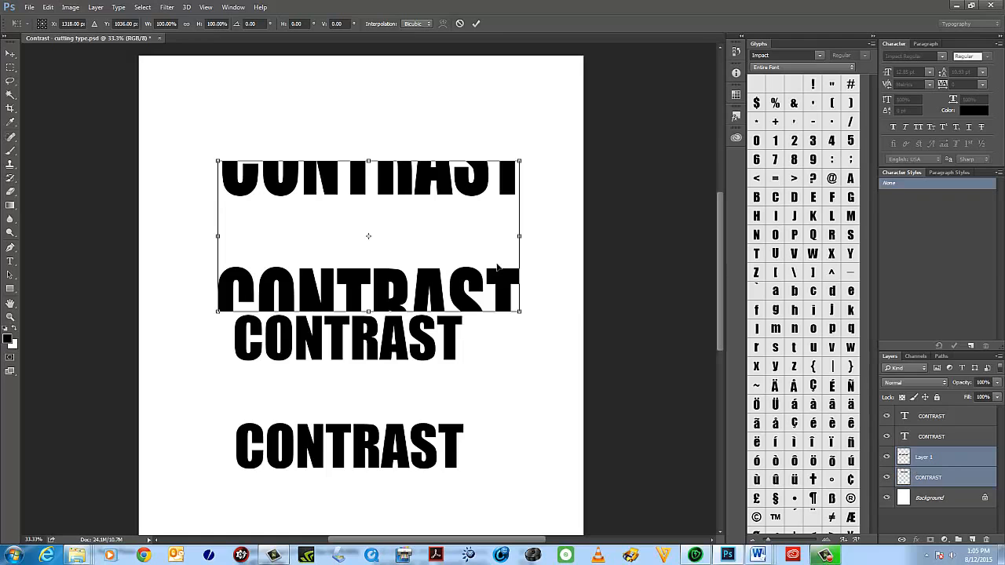
key("Return")
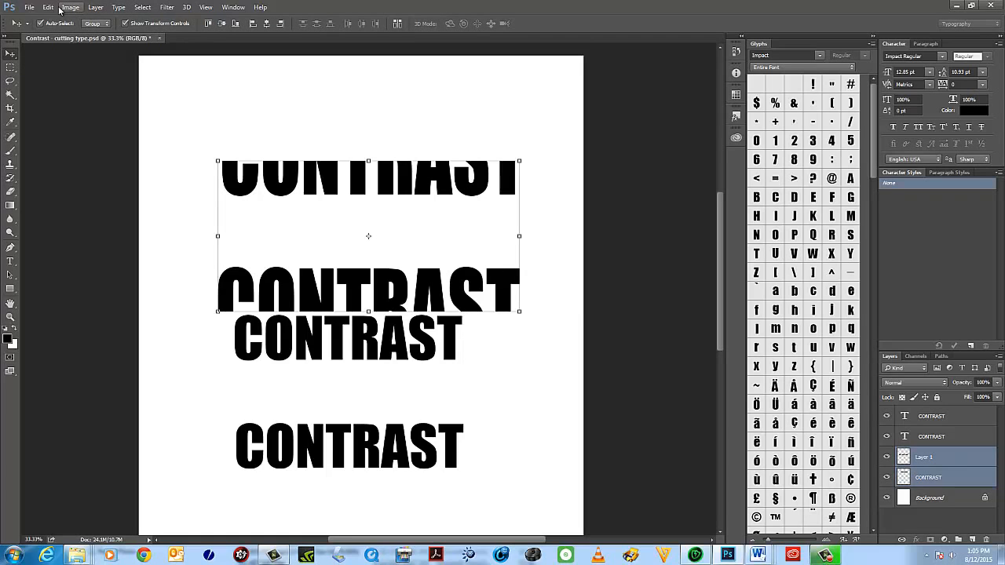
left_click(142, 7)
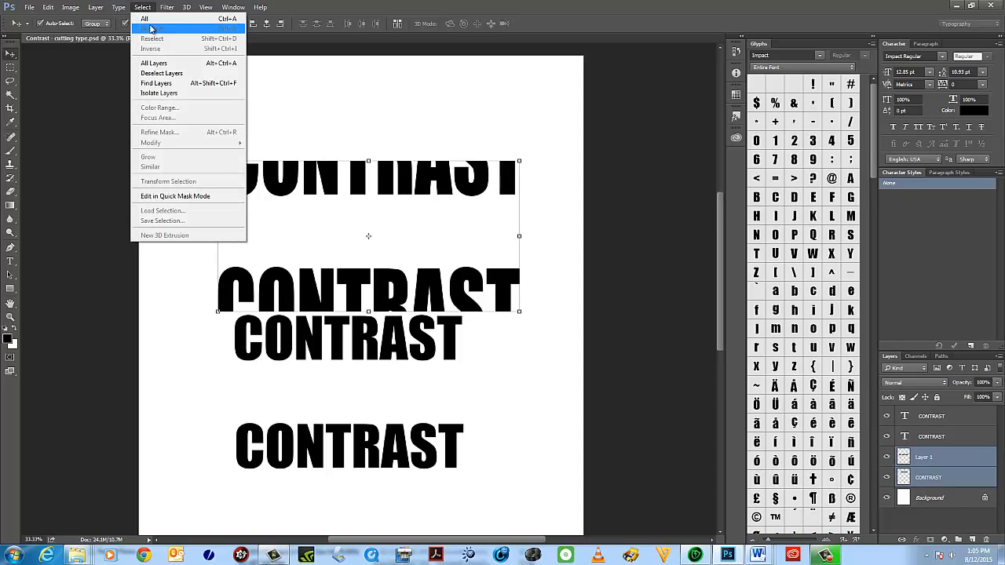
left_click(965, 491)
Place the pasted upper half just above the lower half with a thin gap between them, and rename its layer "type half".
left_click(926, 457)
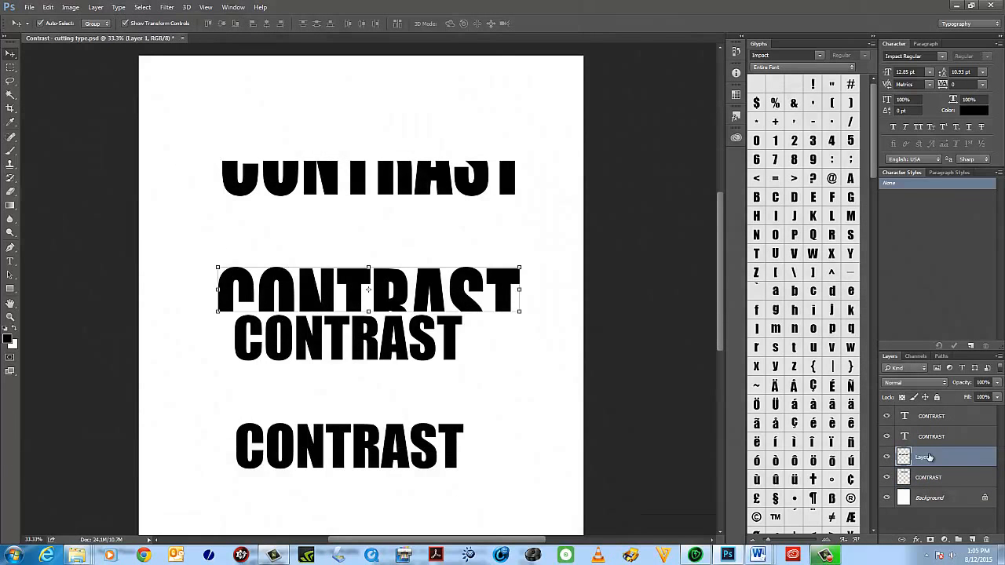
left_click_drag(426, 285, 430, 132)
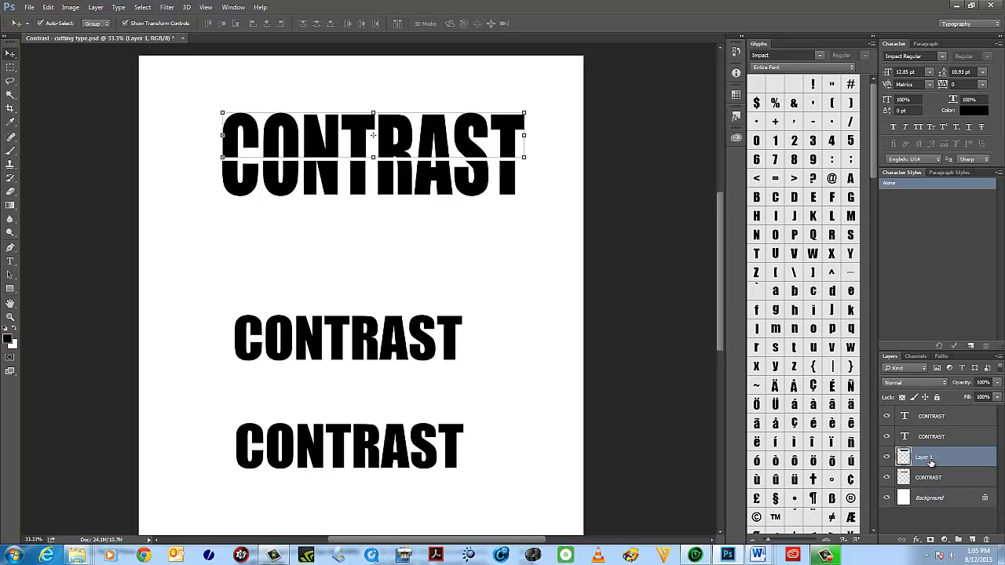
double_click(931, 457)
type("type half")
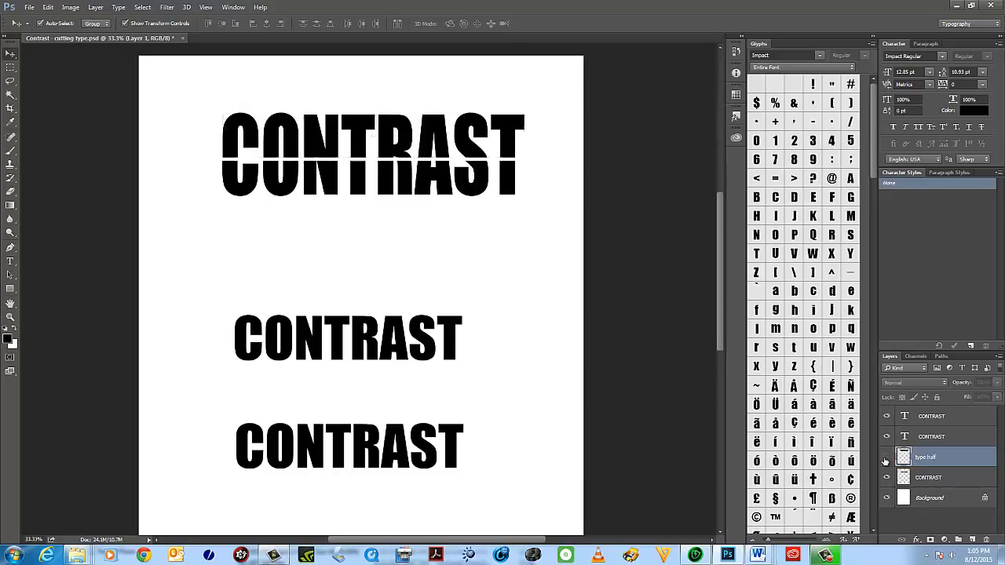
Check the two half-word layers by toggling visibility, and rename the lower half's layer "bottom half CONTRAST".
key("Return")
left_click(888, 478)
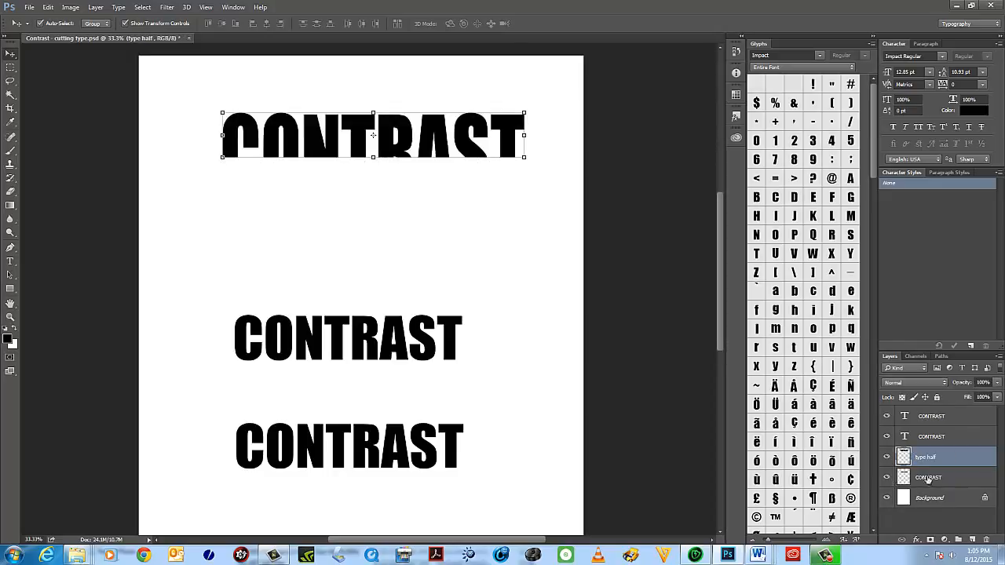
left_click(888, 478)
left_click(934, 478)
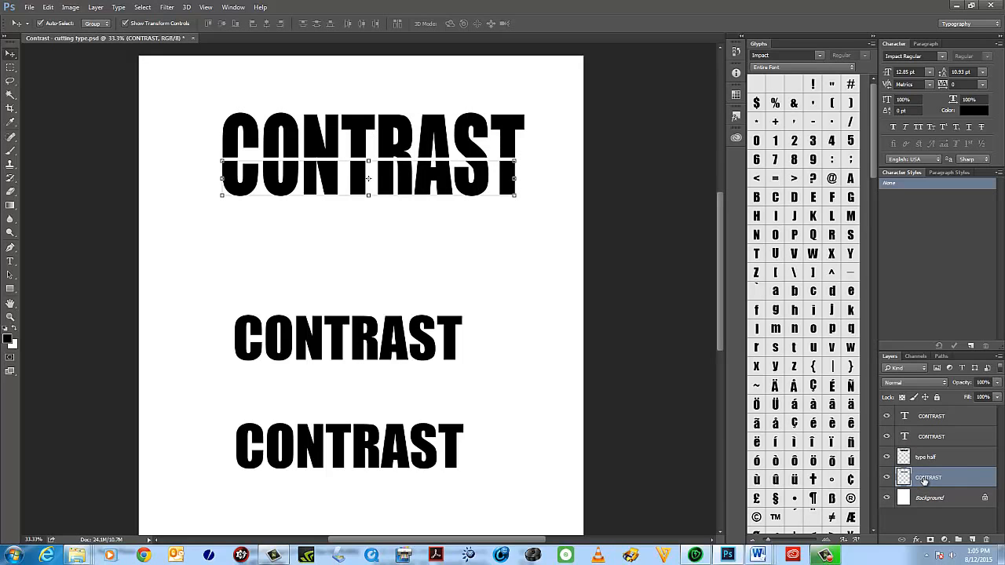
double_click(927, 478)
left_click(947, 476)
type("bottom half")
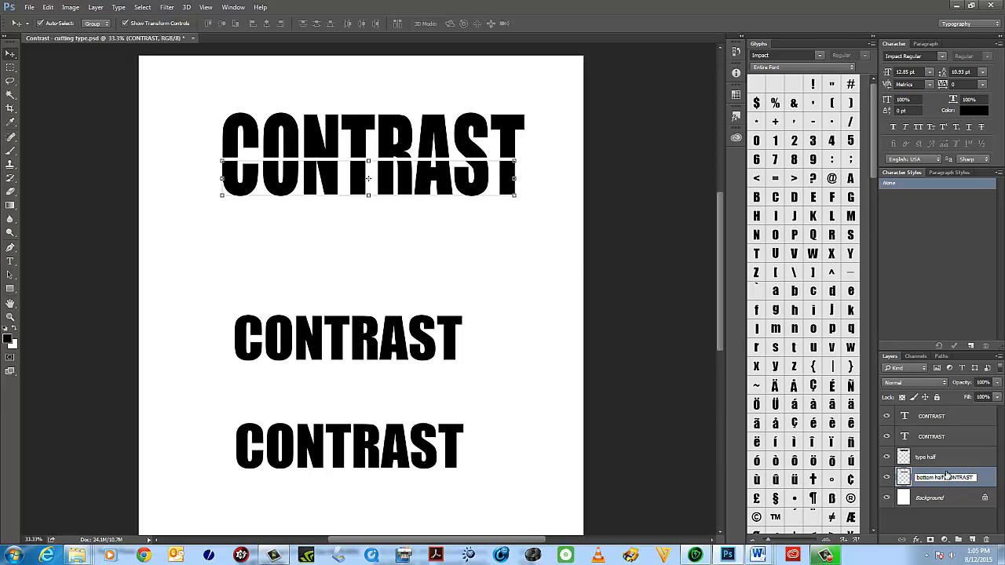
left_click(531, 290)
Move the middle CONTRAST text up and enlarge it to about 125 pt, nearly spanning the page width.
left_click_drag(379, 337, 547, 311)
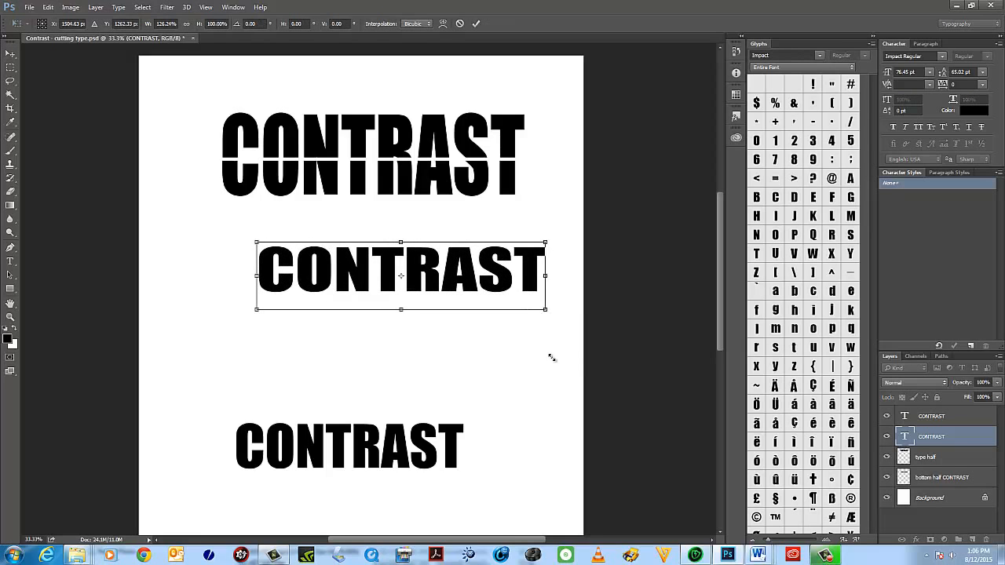
left_click_drag(552, 358, 554, 378)
left_click_drag(520, 288, 441, 295)
left_click_drag(491, 324, 515, 338)
key("Return")
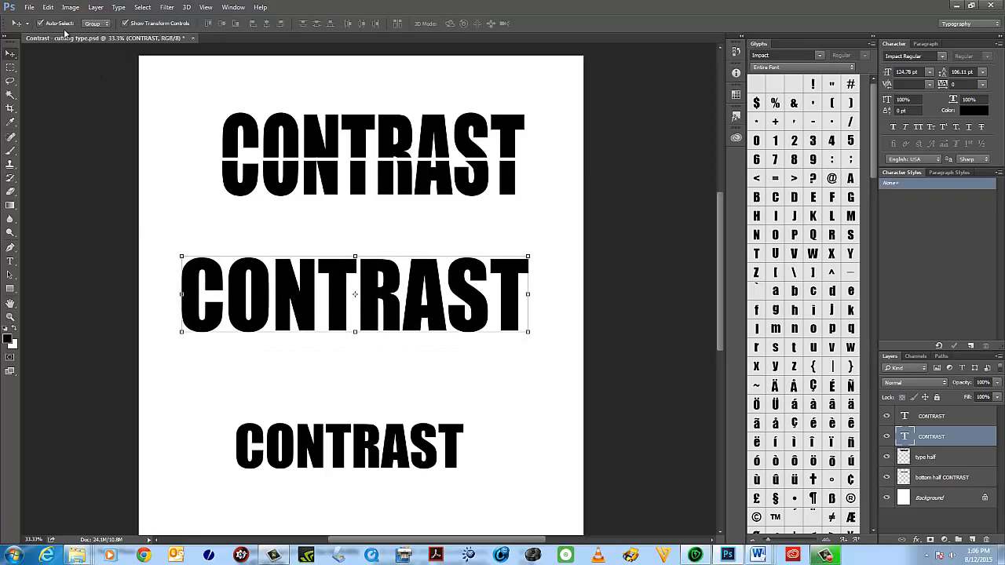
Rasterize the type layer of the enlarged CONTRAST word.
left_click(71, 8)
mouse_move(93, 9)
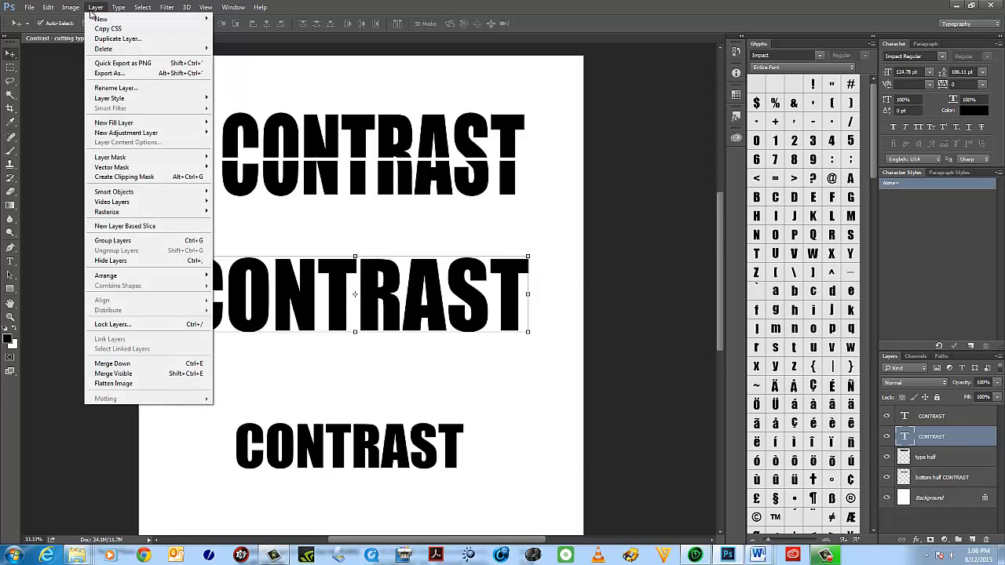
mouse_move(133, 102)
mouse_move(75, 8)
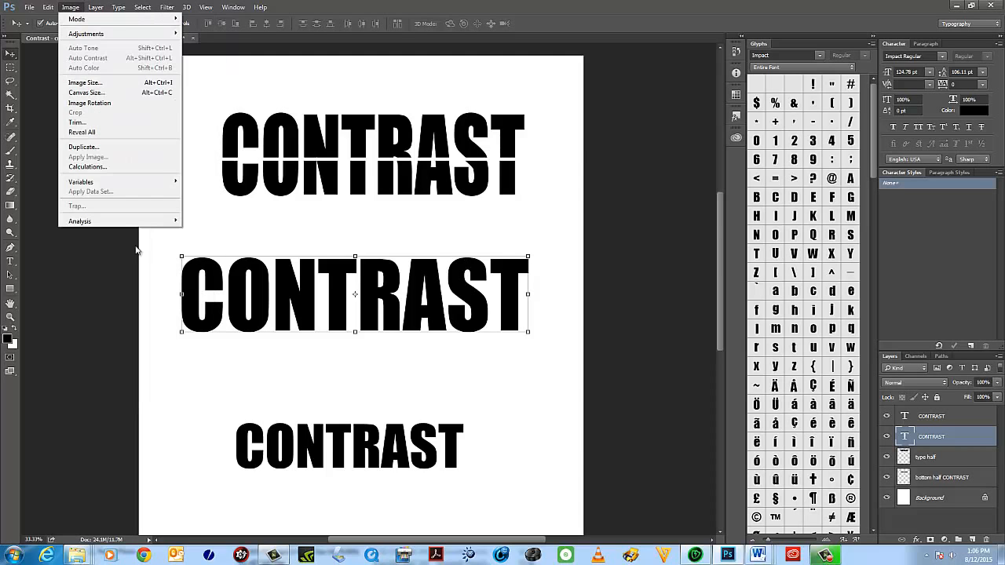
mouse_move(125, 212)
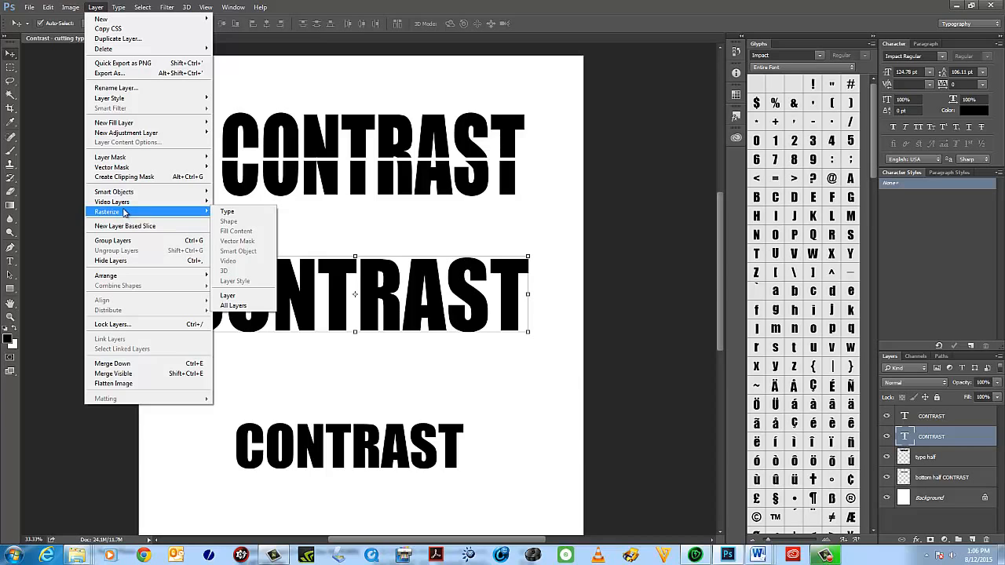
left_click(229, 213)
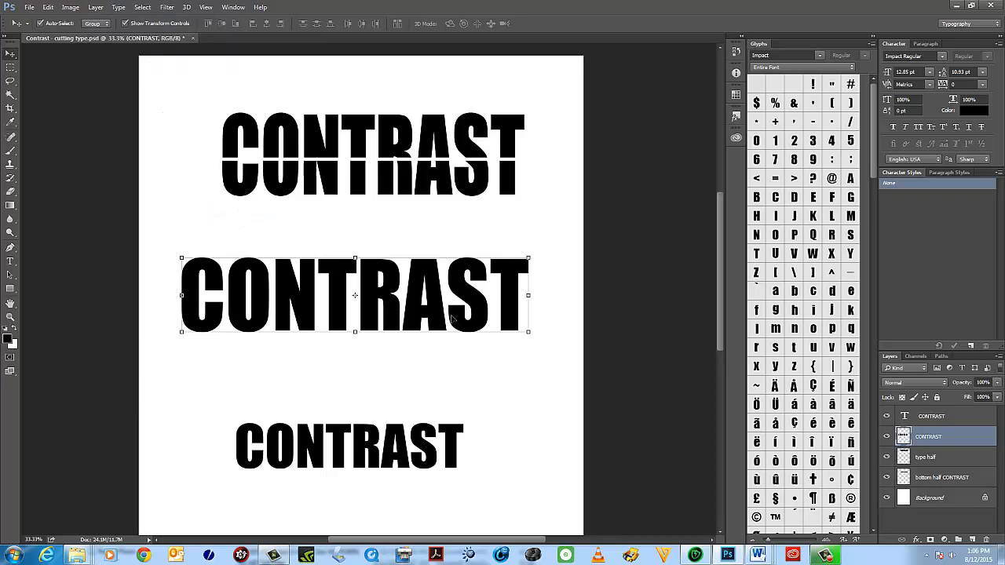
Move the rasterized CONTRAST word up, duplicate it below, and scale the copy to about 71% width and 86% height.
left_click_drag(451, 318, 437, 373)
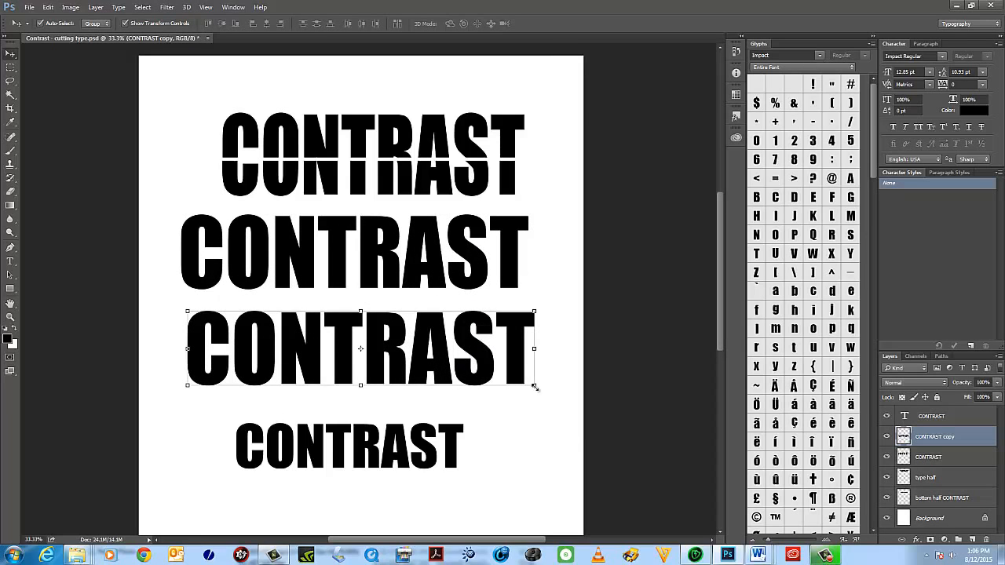
left_click_drag(534, 386, 471, 380)
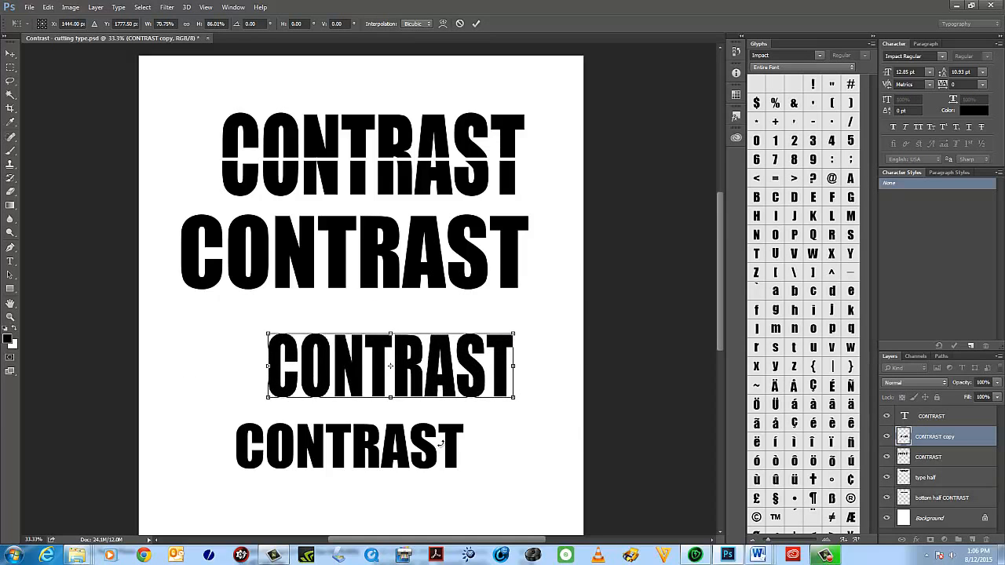
key("Return")
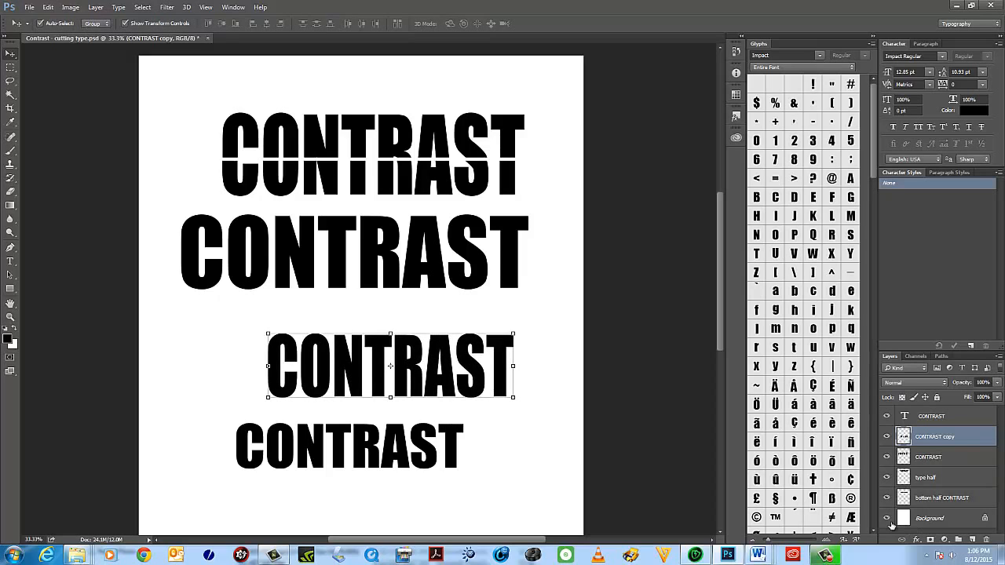
Hide the small CONTRAST type layer at the page's lower end and move the shrunken rasterized copy into its place.
left_click(414, 450)
left_click(887, 416)
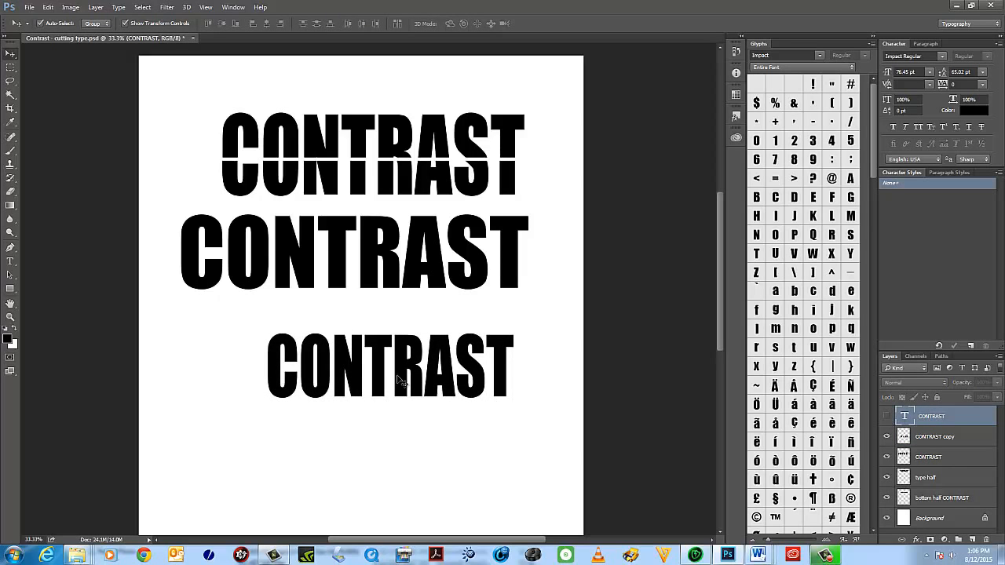
left_click_drag(379, 364, 344, 439)
Nudge the large rasterized CONTRAST word, duplicate it below, and shrink the copy to fit between the second and last words.
left_click(409, 280)
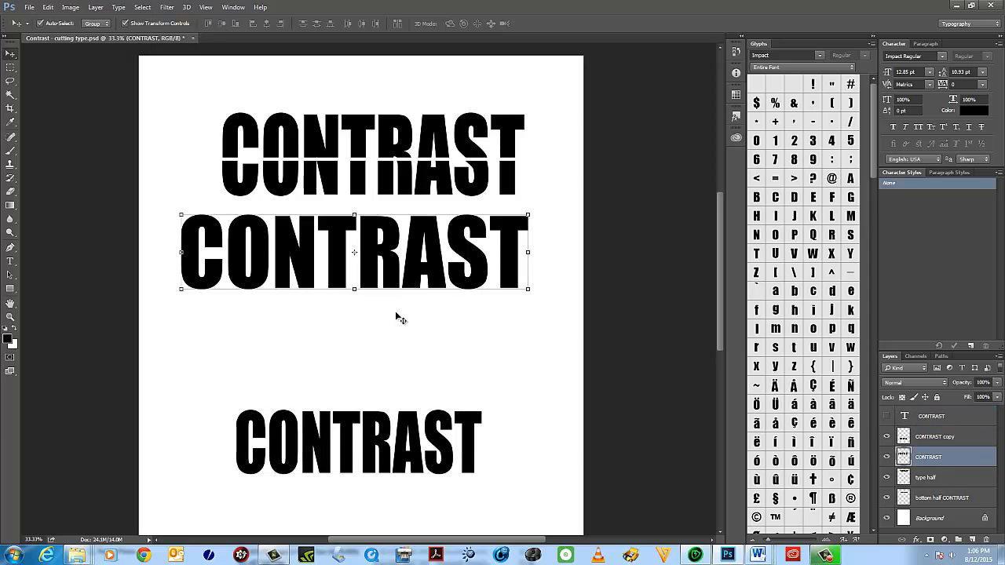
mouse_move(404, 266)
left_mouse_down()
mouse_move(404, 284)
mouse_move(411, 271)
left_mouse_up()
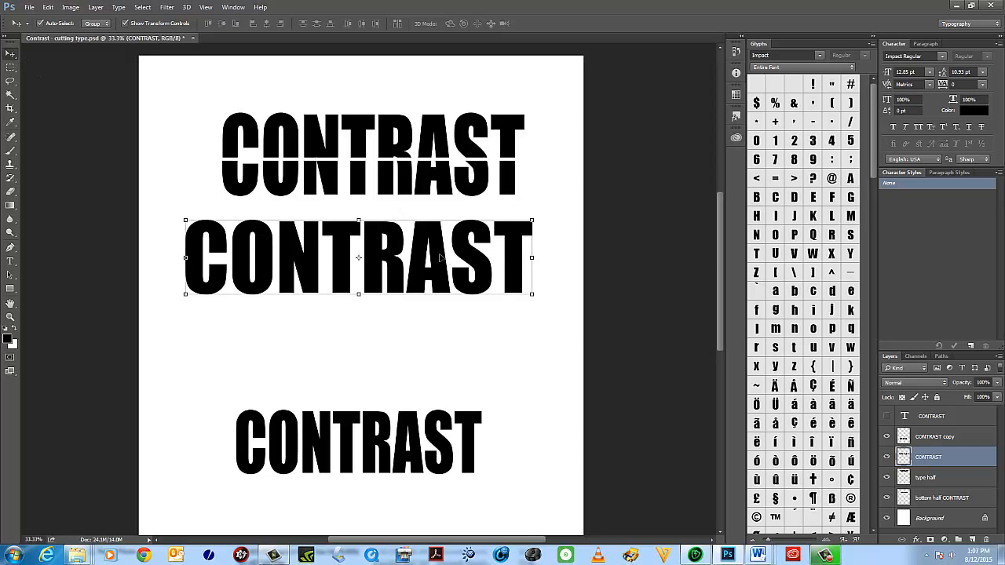
left_click_drag(440, 257, 444, 351)
left_click_drag(533, 391, 462, 372)
left_click_drag(374, 352, 407, 368)
key("Return")
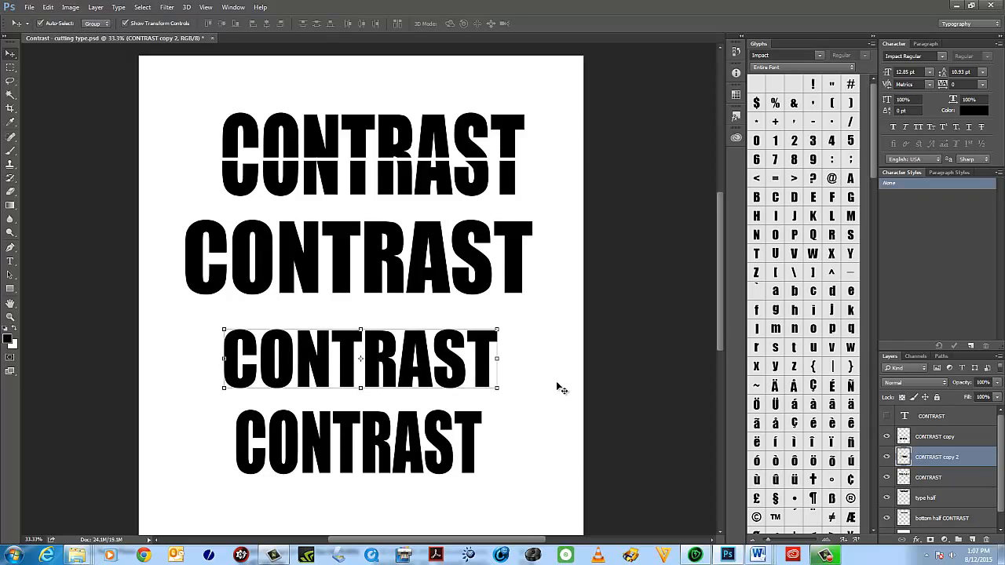
Draw a circular marquee around the middle letters "TR" of the third CONTRAST word.
left_click(558, 383)
left_click(11, 69)
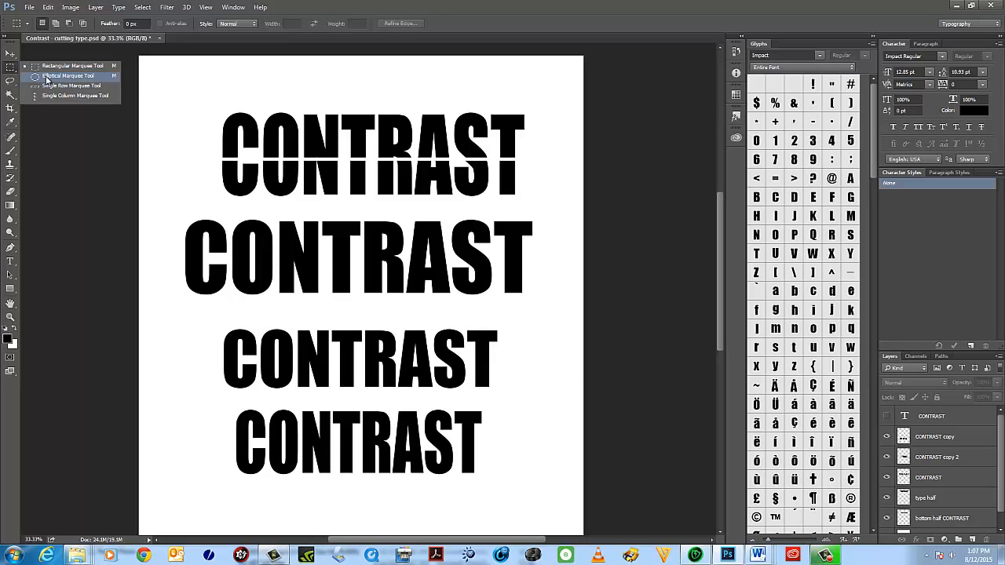
left_click(47, 76)
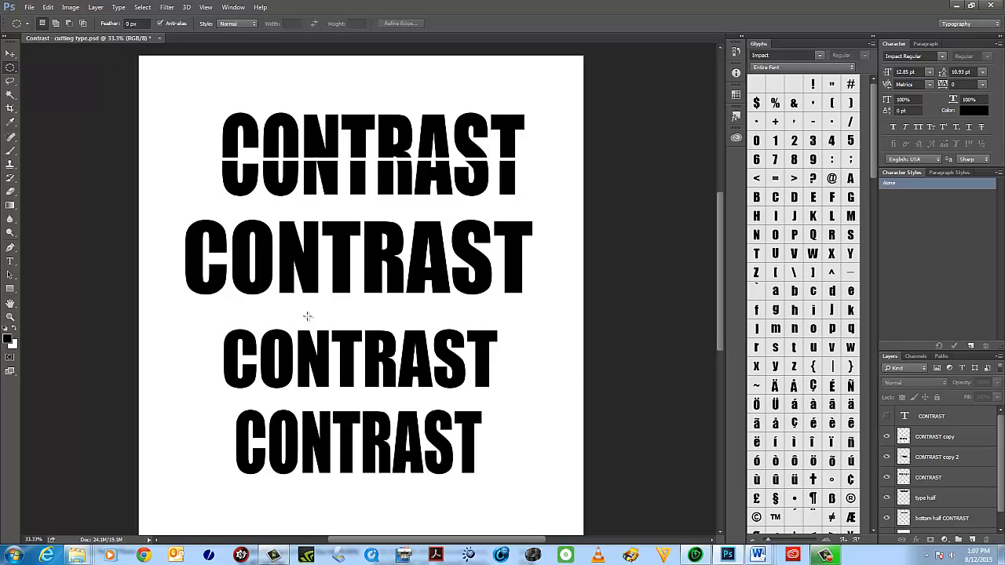
left_click_drag(325, 313, 412, 423)
Cut the circled part from the "CONTRAST copy 2" layer, paste it onto its own layer, and move it back over the hole.
left_click(48, 7)
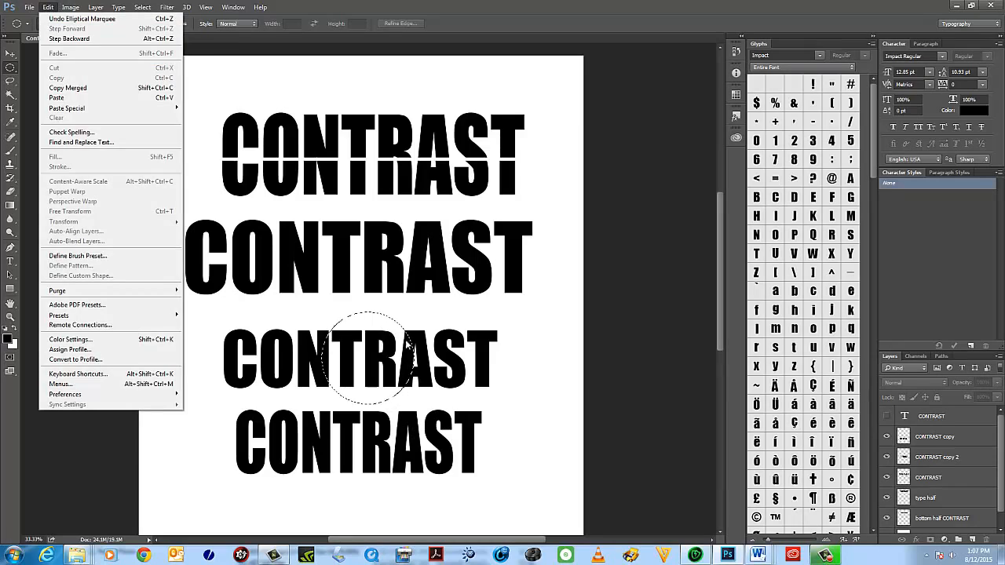
left_click(449, 355)
left_click(9, 53)
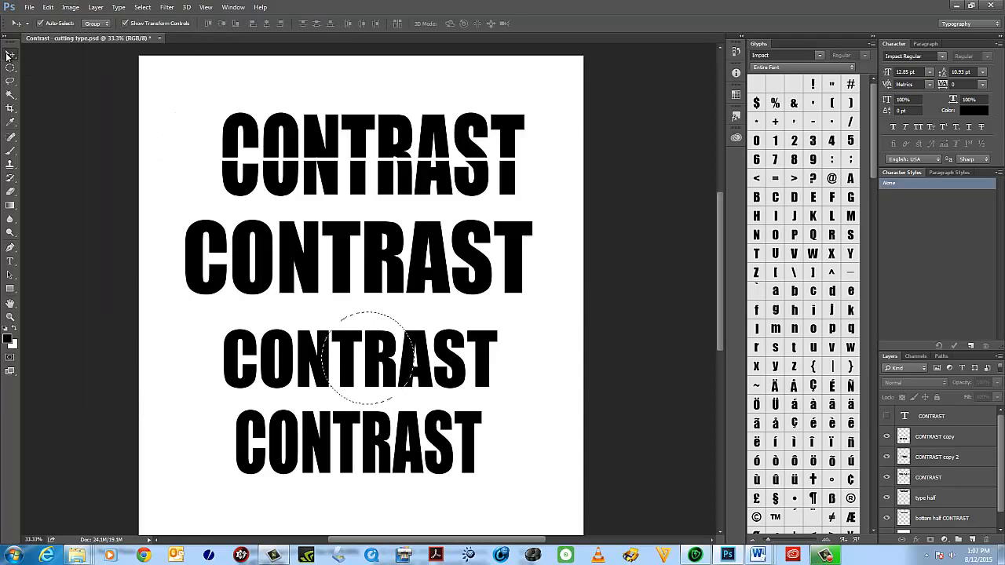
left_click(487, 353)
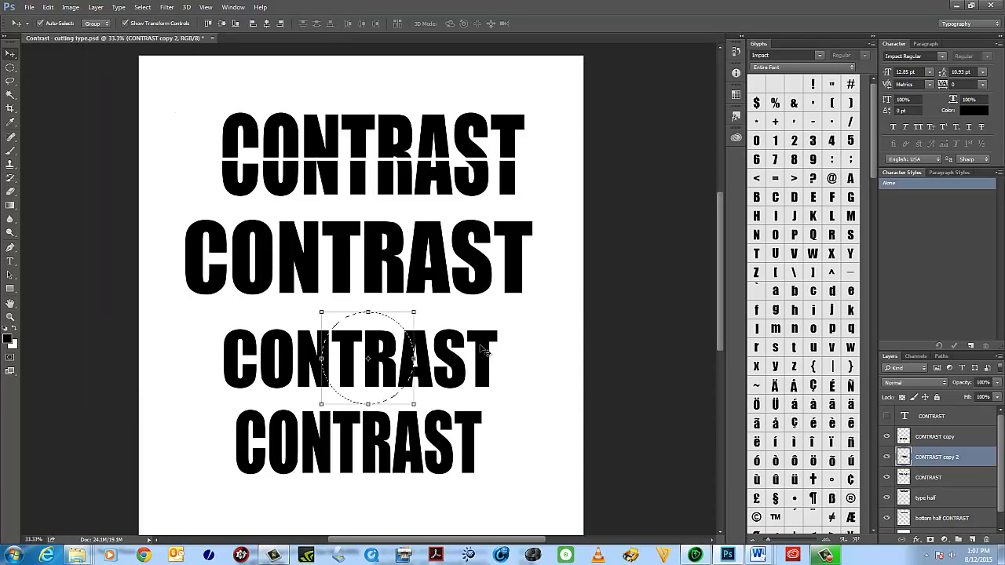
left_click(70, 7)
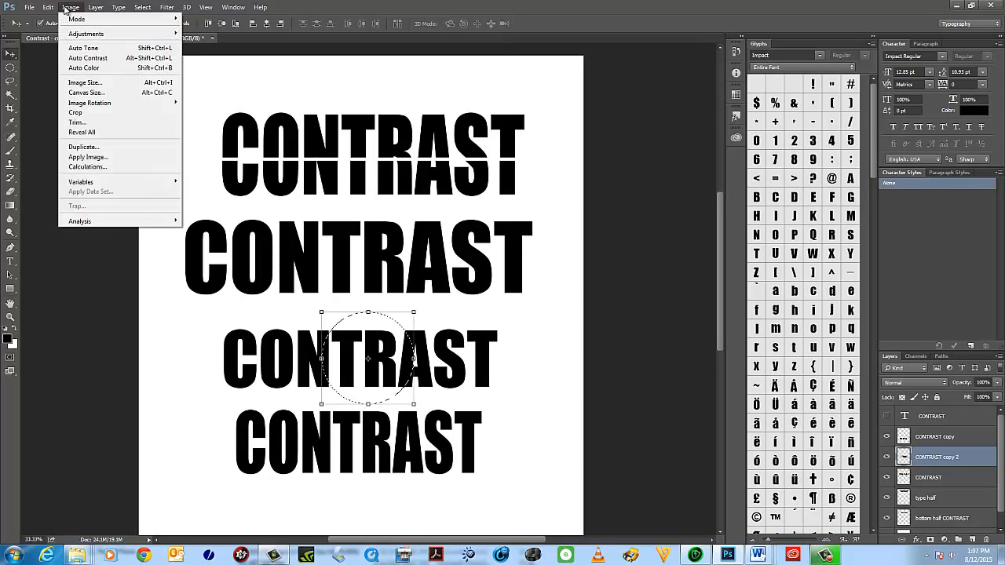
mouse_move(48, 7)
left_click(54, 68)
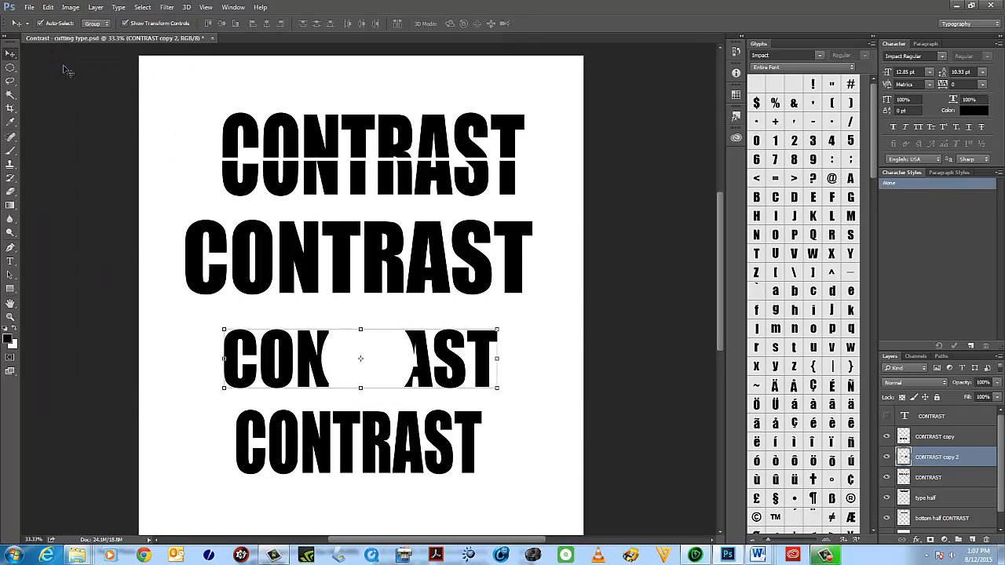
left_click(48, 7)
left_click(62, 100)
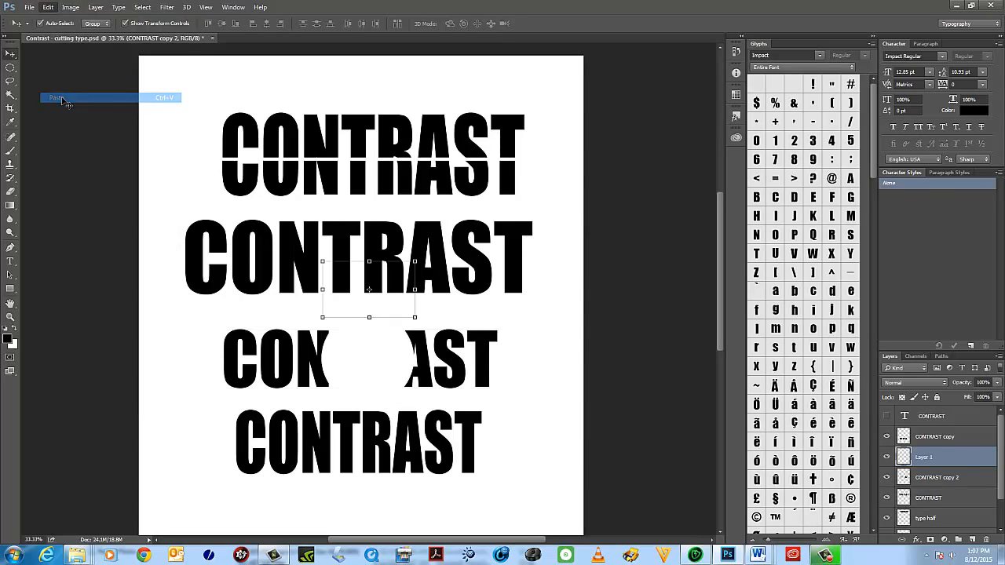
left_click_drag(385, 310, 388, 382)
Scale the pasted circular piece down to about 83% inside the hole, and select the bottom CONTRAST word.
left_click(468, 373)
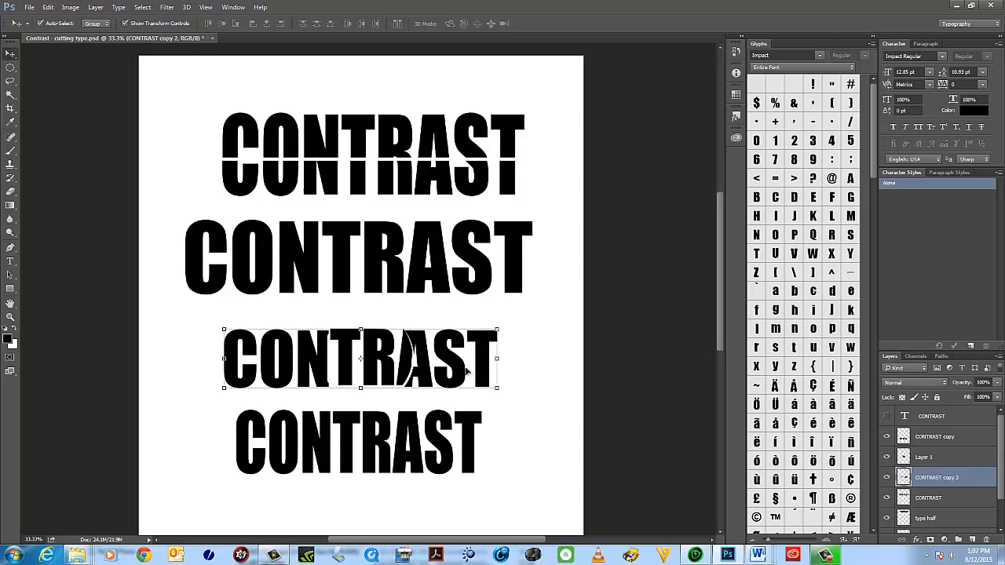
left_click(391, 358)
left_click_drag(413, 382, 389, 365)
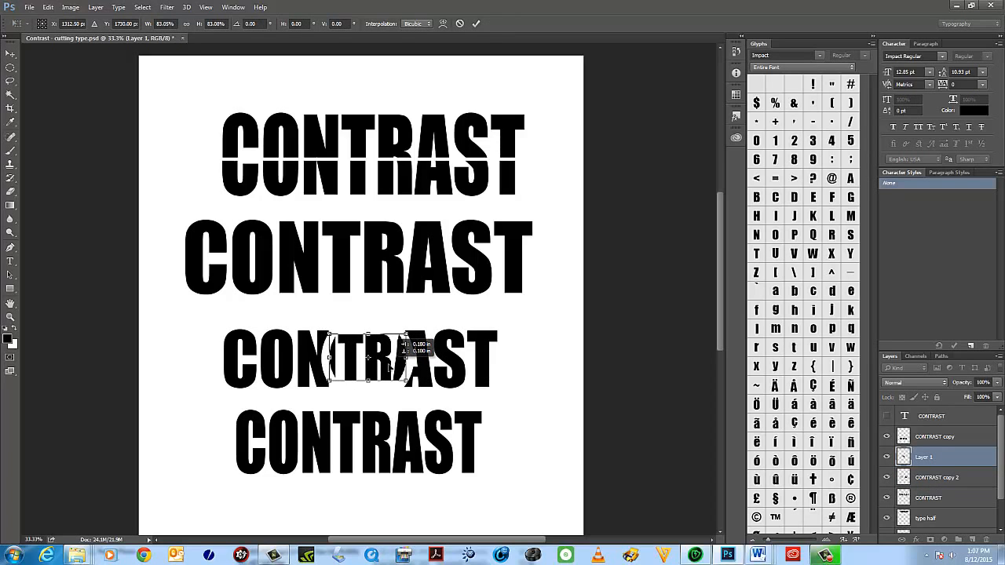
key("Return")
left_click(546, 380)
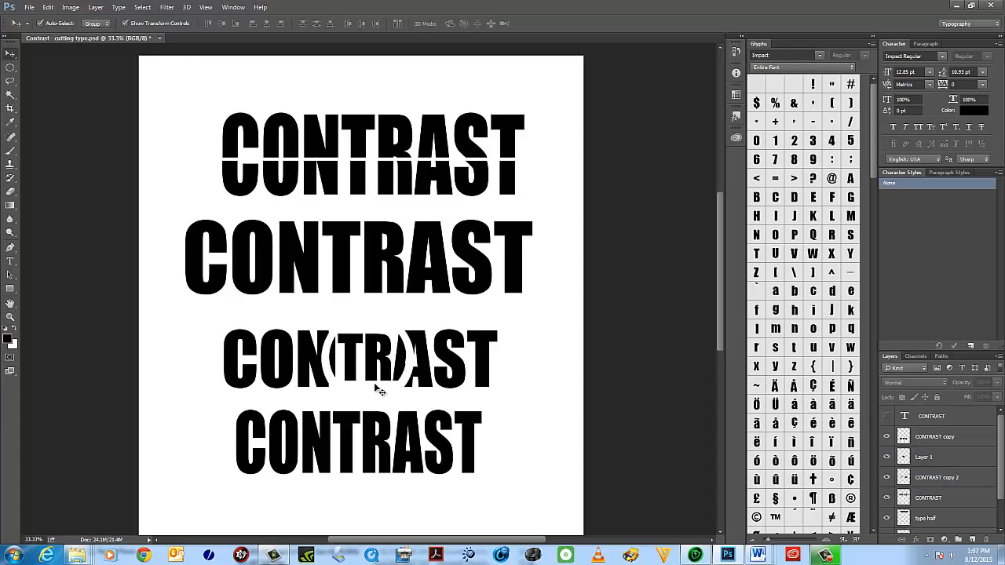
left_click(367, 447)
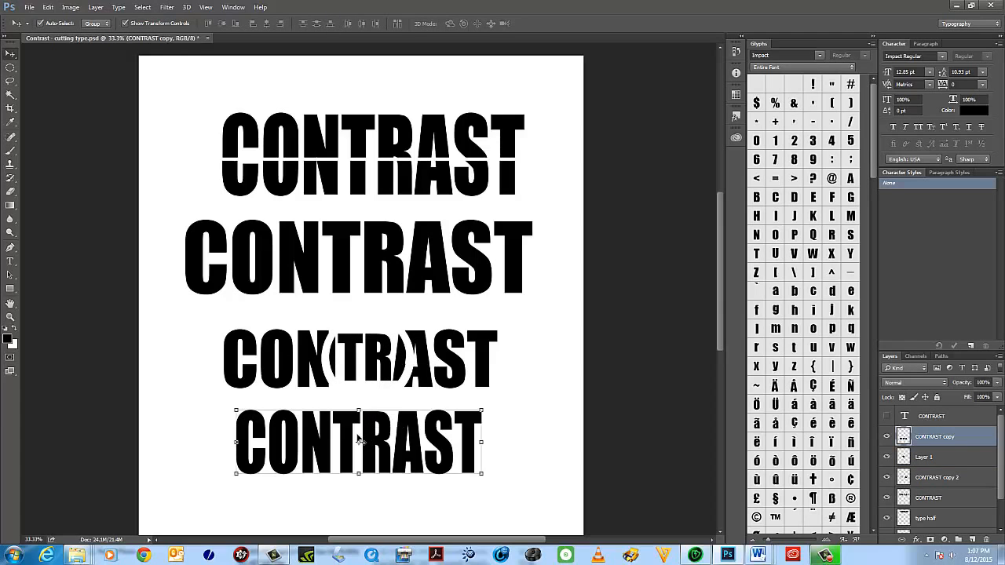
key("ctrl+t")
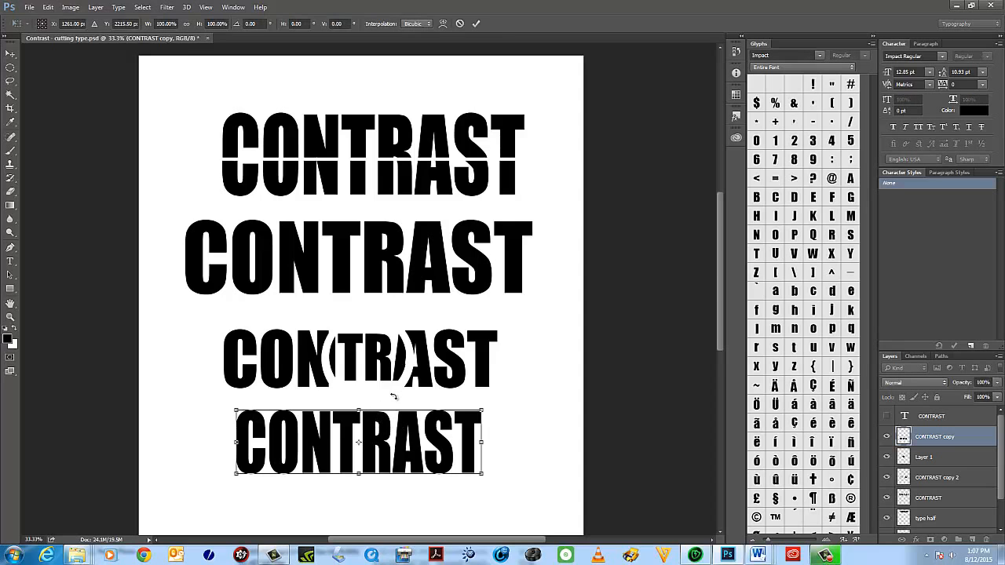
left_click(95, 7)
mouse_move(75, 7)
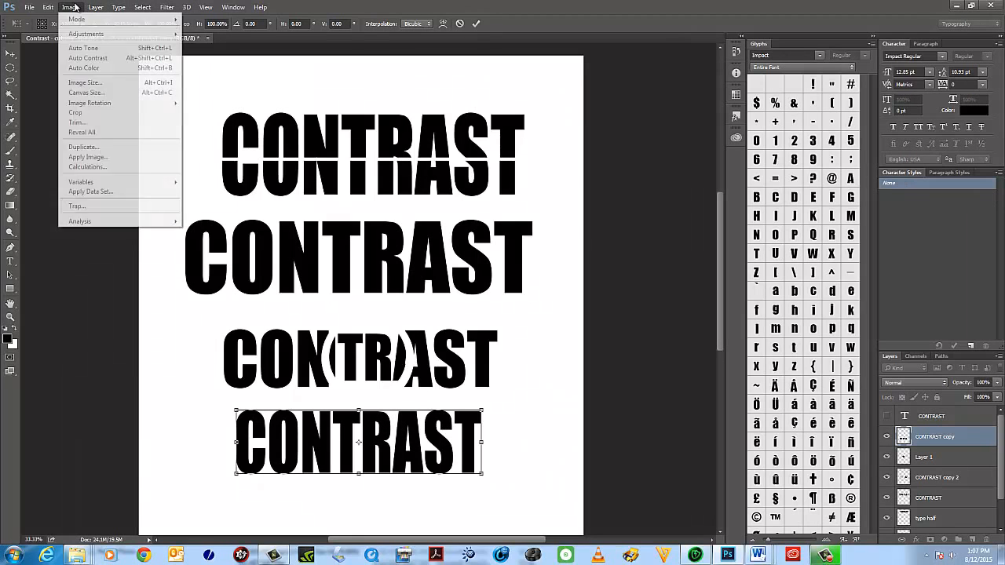
left_click(14, 57)
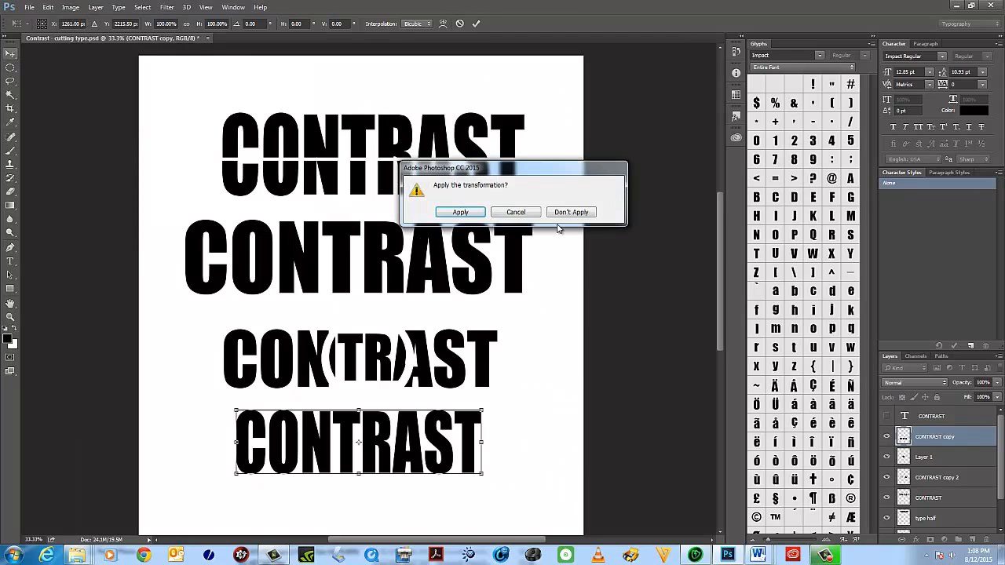
left_click(475, 217)
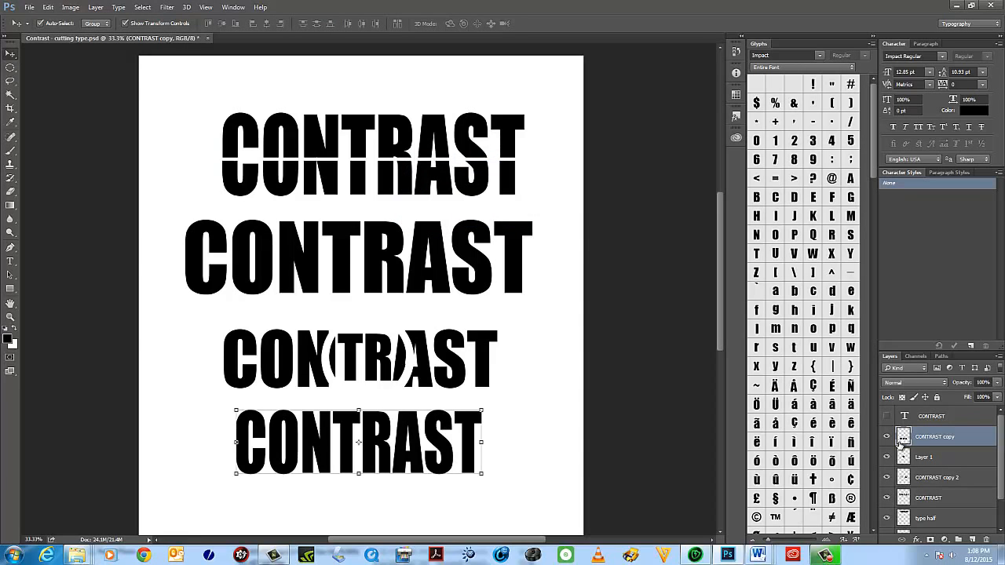
Lasso the upper part of the bottom CONTRAST word along a wavy line and copy the selected area.
left_click(12, 83)
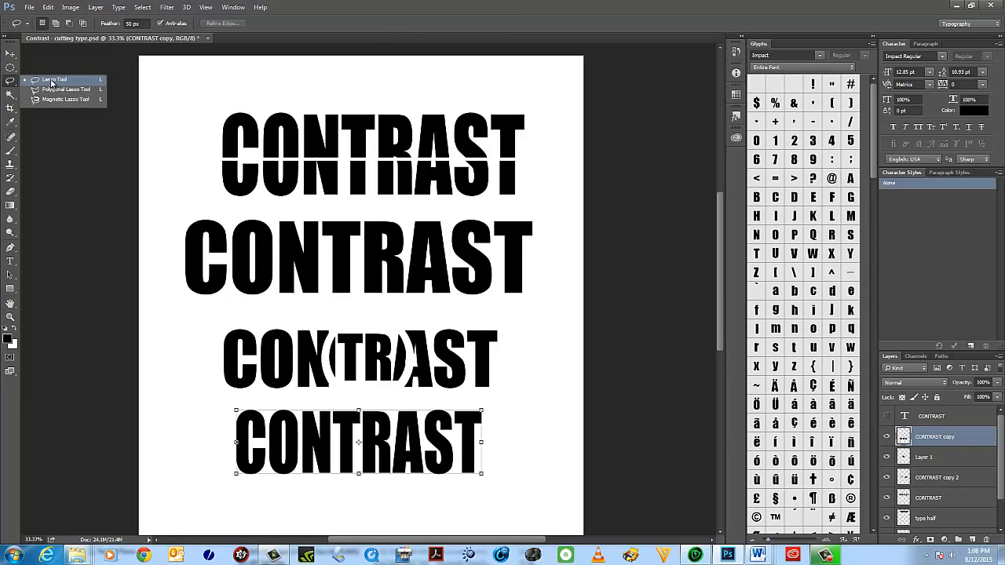
left_click(52, 82)
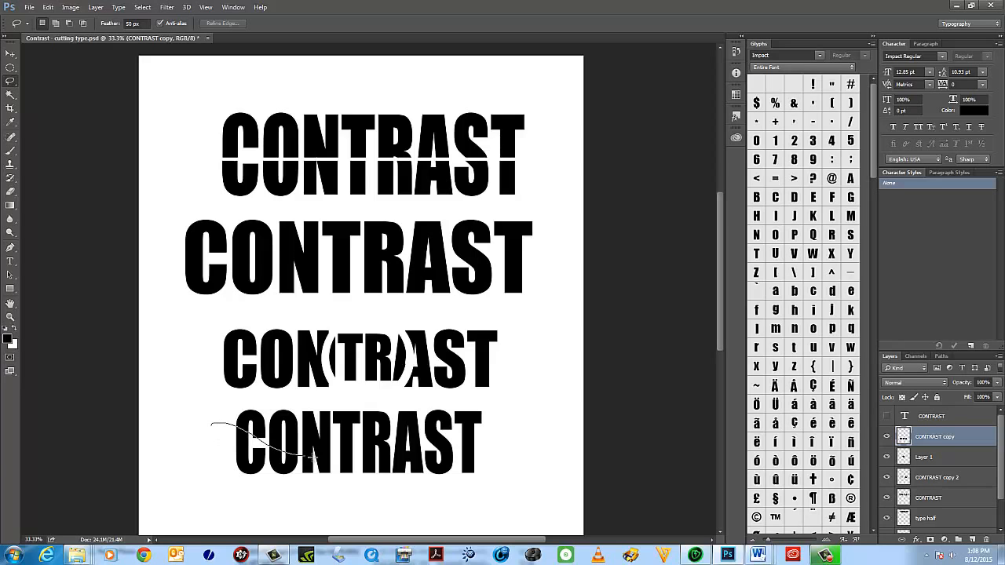
mouse_move(436, 436)
left_mouse_down()
mouse_move(493, 442)
mouse_move(520, 421)
mouse_move(460, 397)
mouse_move(210, 424)
left_mouse_up()
left_click(48, 7)
left_click(57, 76)
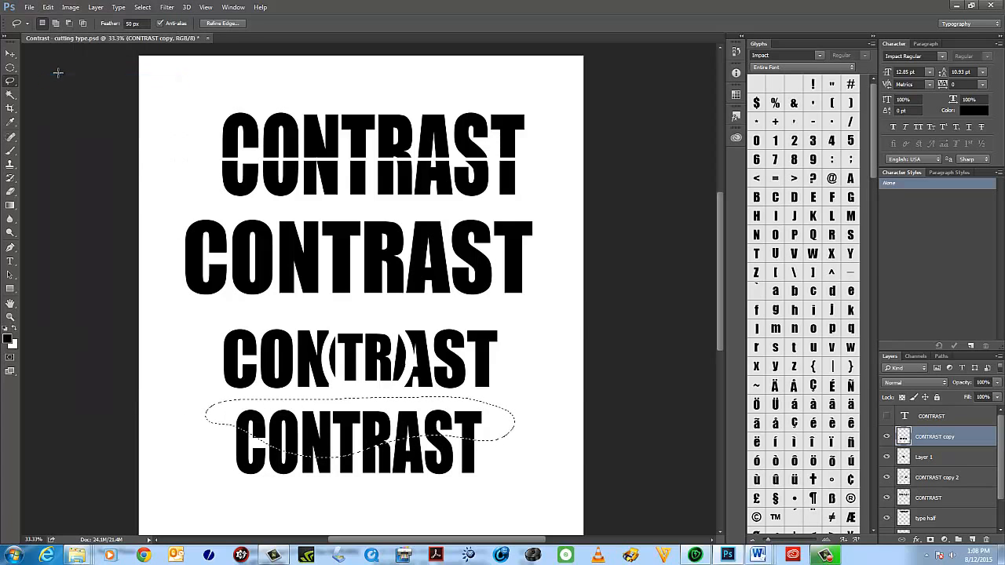
Try to cut the feathered lasso selection out of the bottom CONTRAST word, and undo the cut.
left_click(10, 52)
left_click(48, 7)
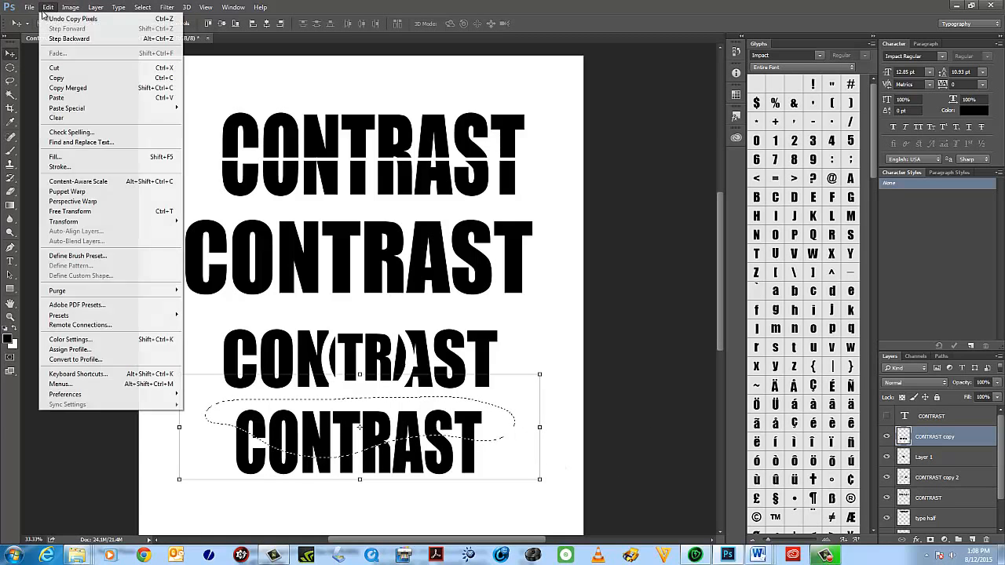
left_click(52, 67)
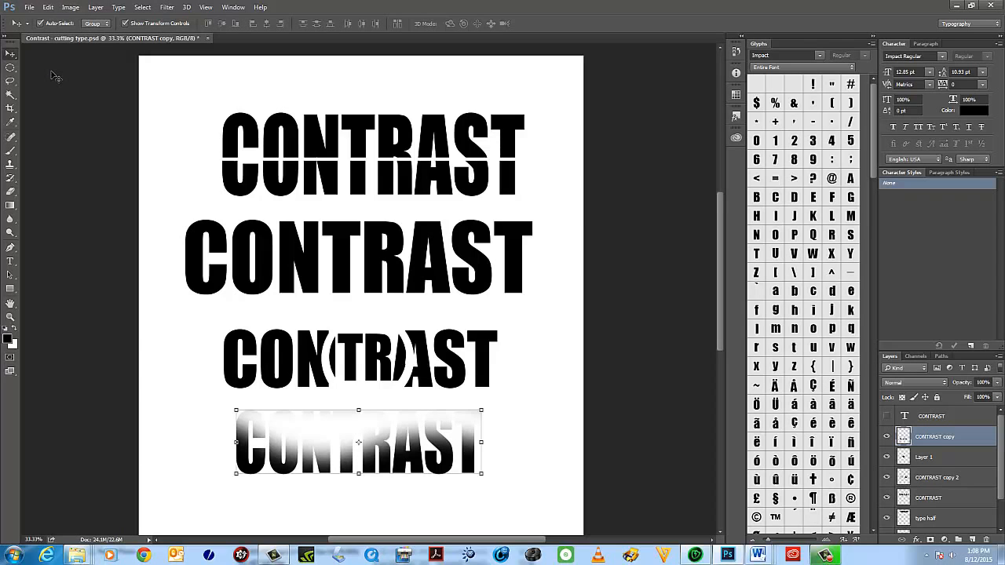
left_click(48, 7)
left_click(56, 20)
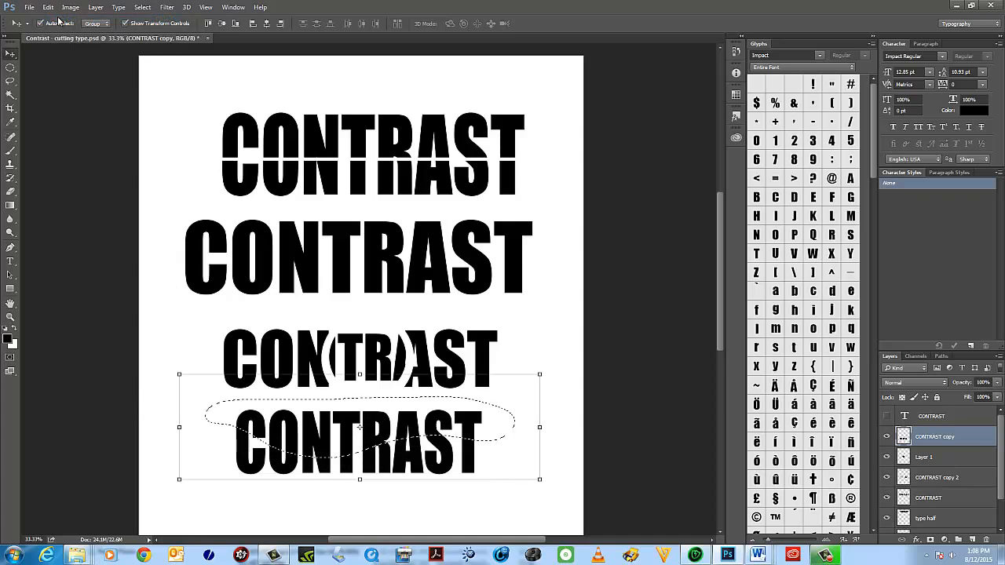
Set the Lasso tool's feather to 0 px.
left_click(9, 83)
double_click(142, 23)
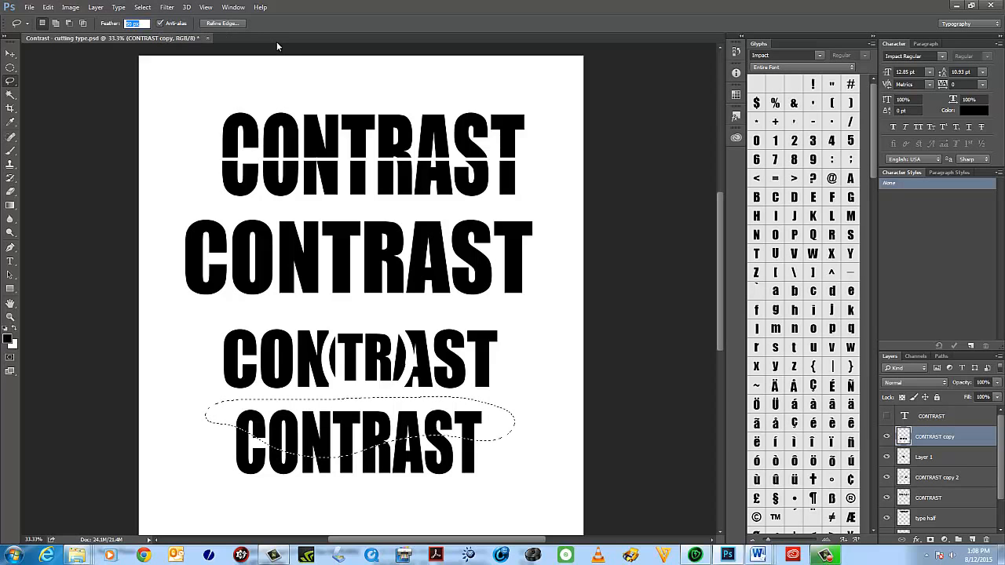
type("0")
Try the cut again on the bottom CONTRAST word with the existing wavy selection, and undo it.
left_click(48, 7)
left_click(58, 64)
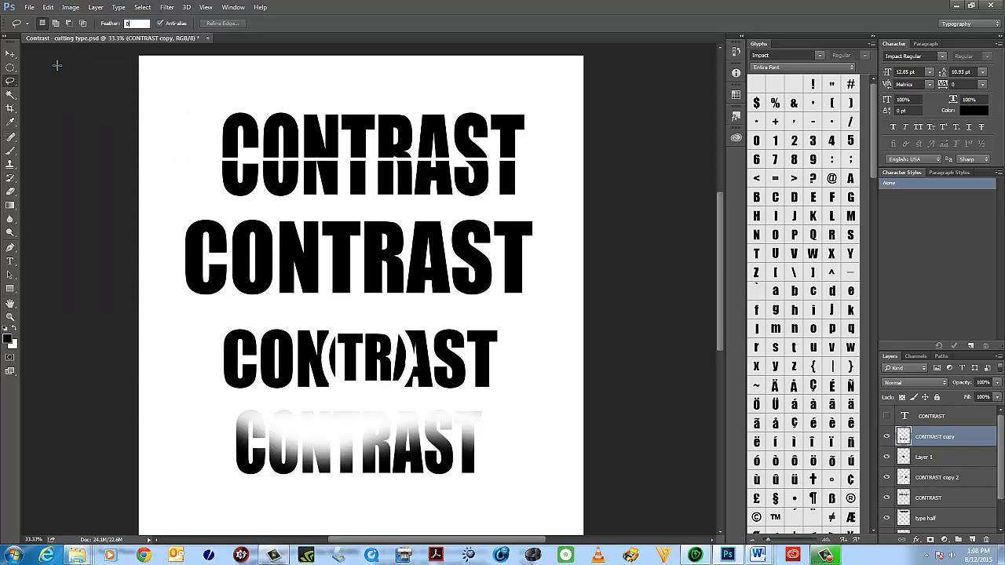
left_click(48, 7)
left_click(59, 15)
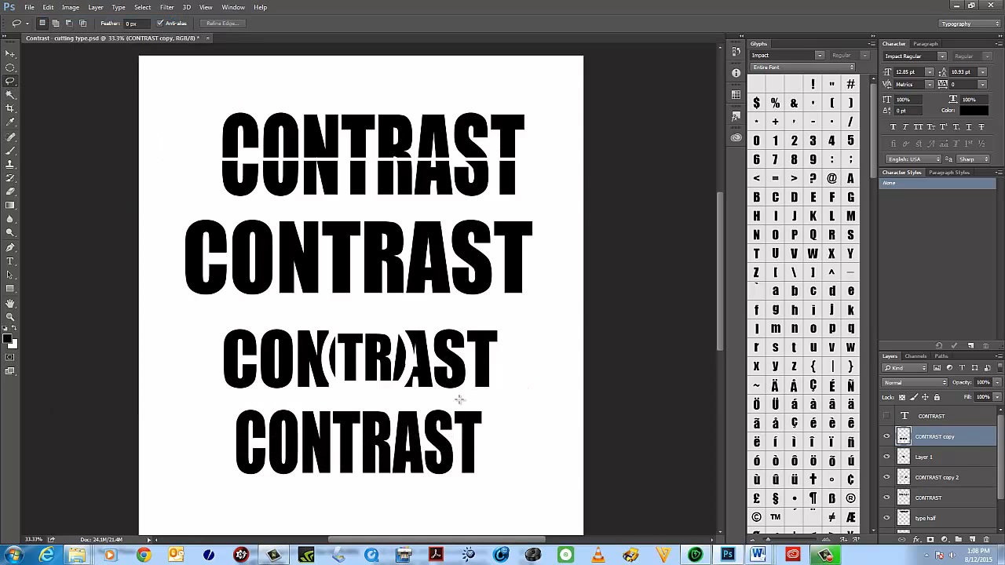
Lasso the upper part of the bottom CONTRAST word along a curved line with no feather and cut it out.
mouse_move(450, 402)
left_mouse_down()
mouse_move(229, 403)
mouse_move(313, 453)
mouse_move(484, 447)
mouse_move(490, 417)
mouse_move(447, 403)
left_mouse_up()
left_click(48, 7)
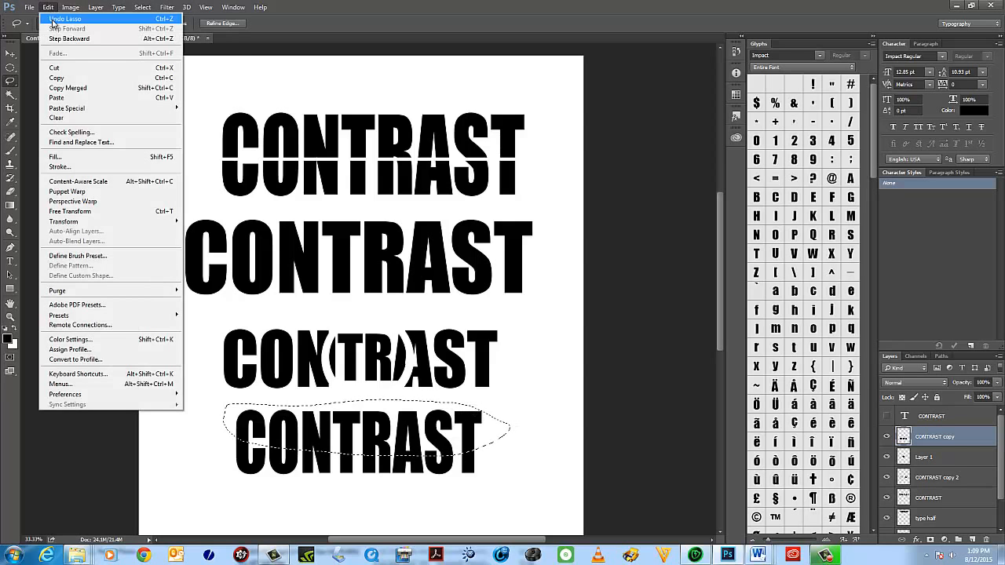
left_click(60, 69)
Paste the cut upper part onto its own layer and move it back above the lower part, leaving a thin curved gap.
left_click(48, 7)
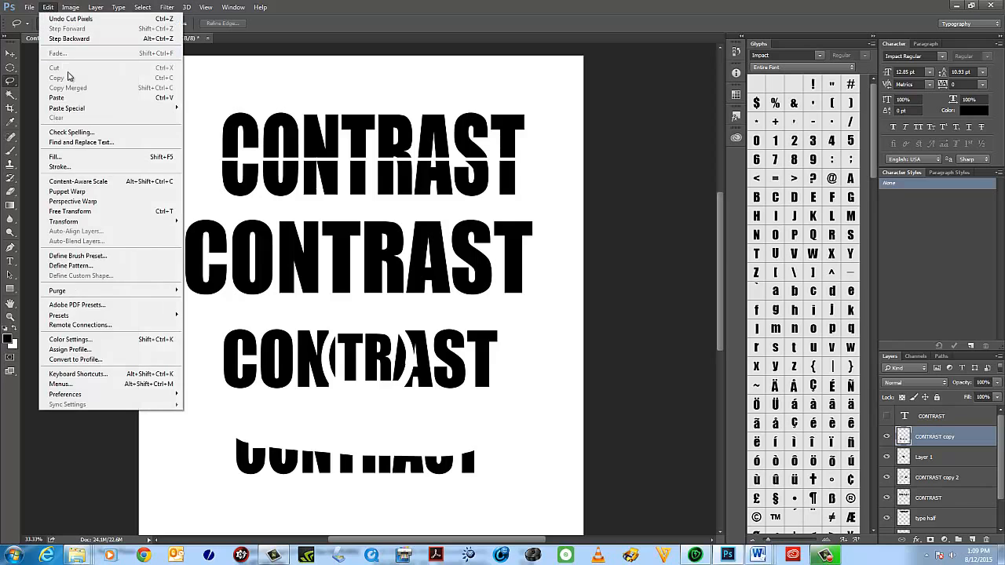
left_click(65, 95)
left_click(10, 53)
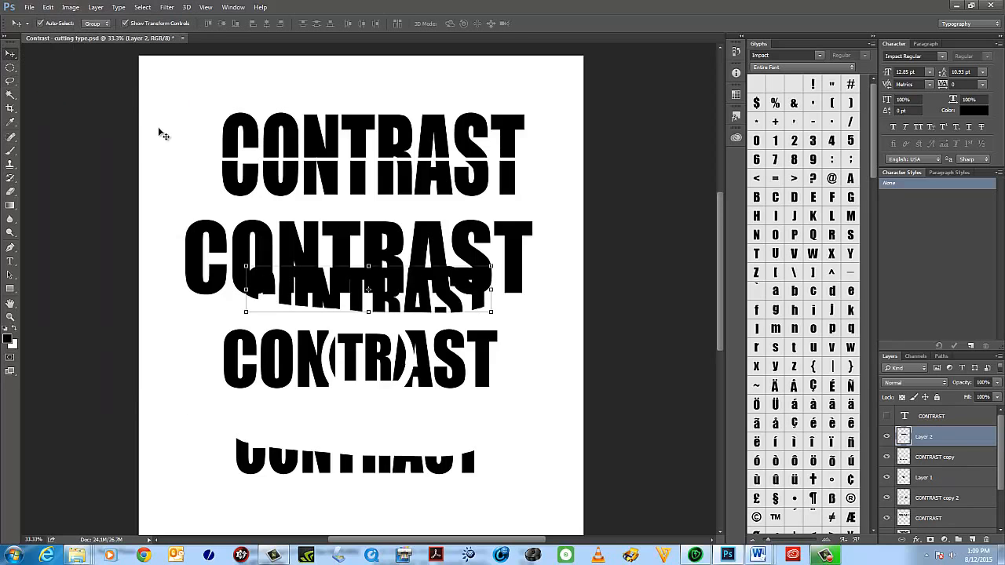
left_click_drag(398, 309, 388, 446)
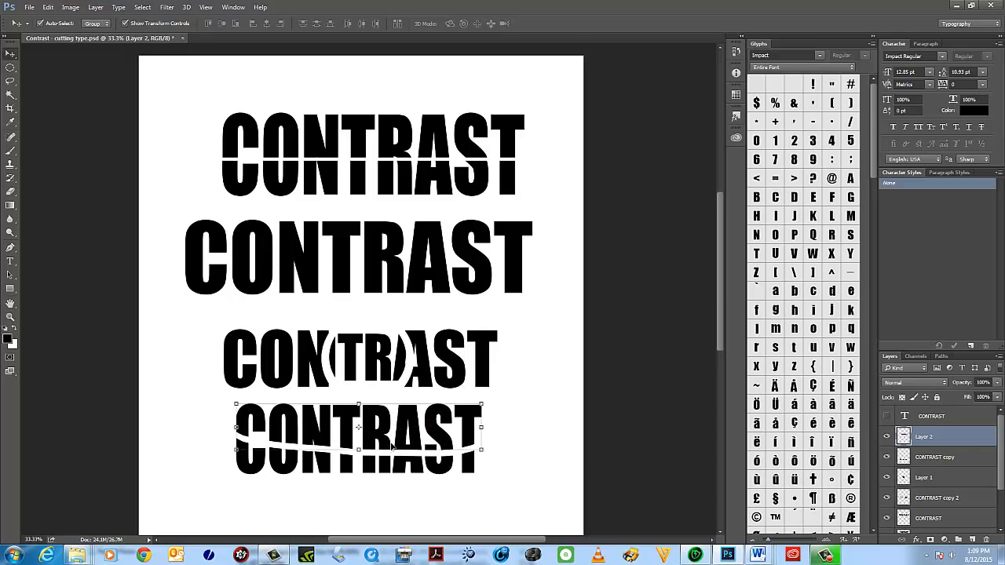
left_click(497, 485)
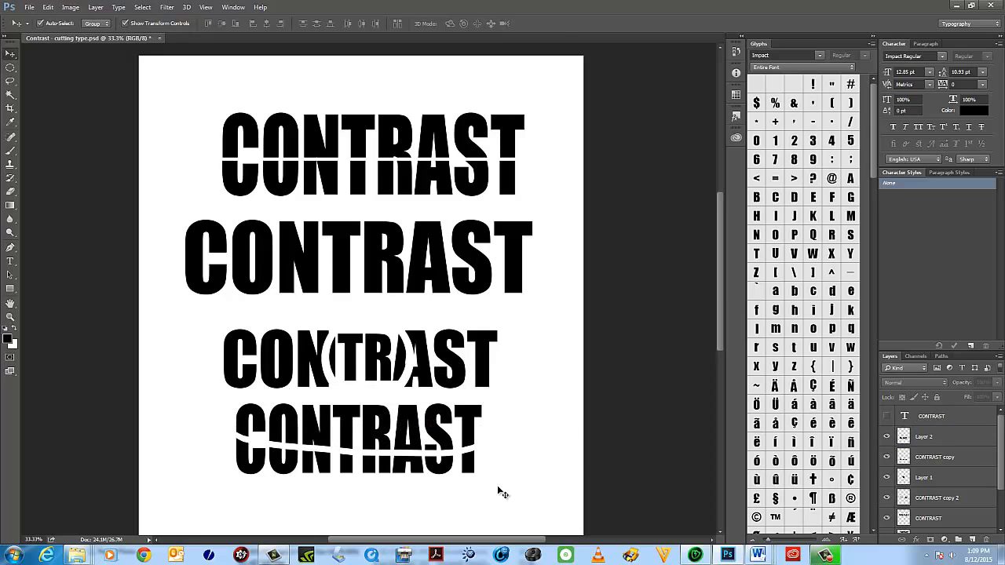
left_click(10, 82)
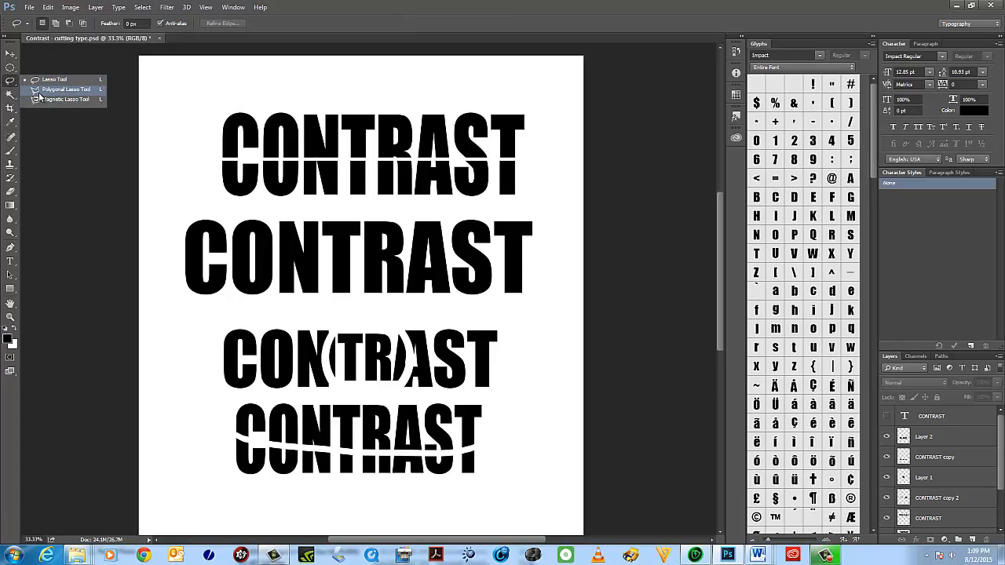
left_click(66, 90)
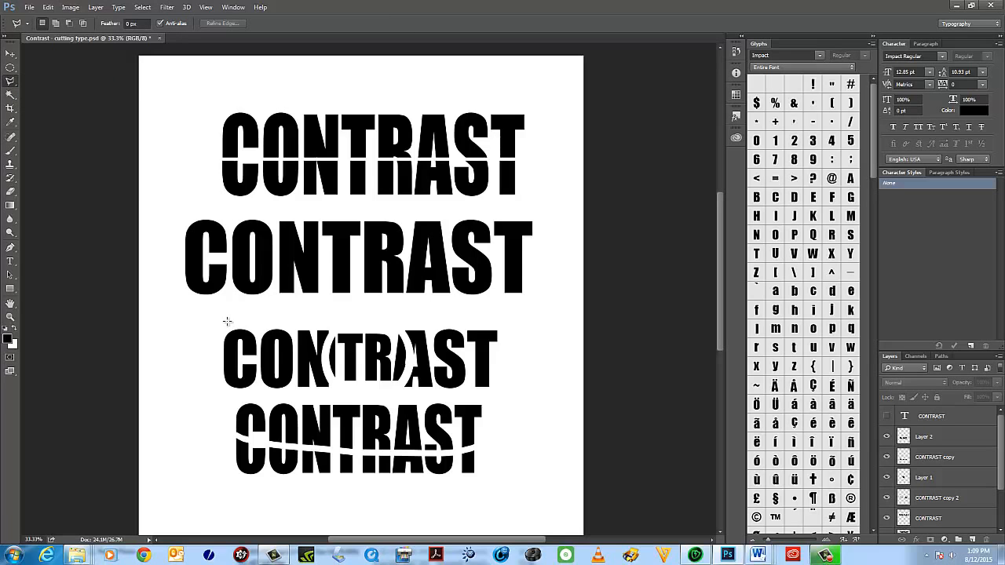
left_click(249, 348)
key("Escape")
Select the upper half of the top CONTRAST word, on the "type half" layer.
mouse_move(311, 179)
left_mouse_down()
mouse_move(284, 280)
mouse_move(381, 236)
left_mouse_up()
left_click(11, 318)
left_click(418, 271)
left_click(417, 272)
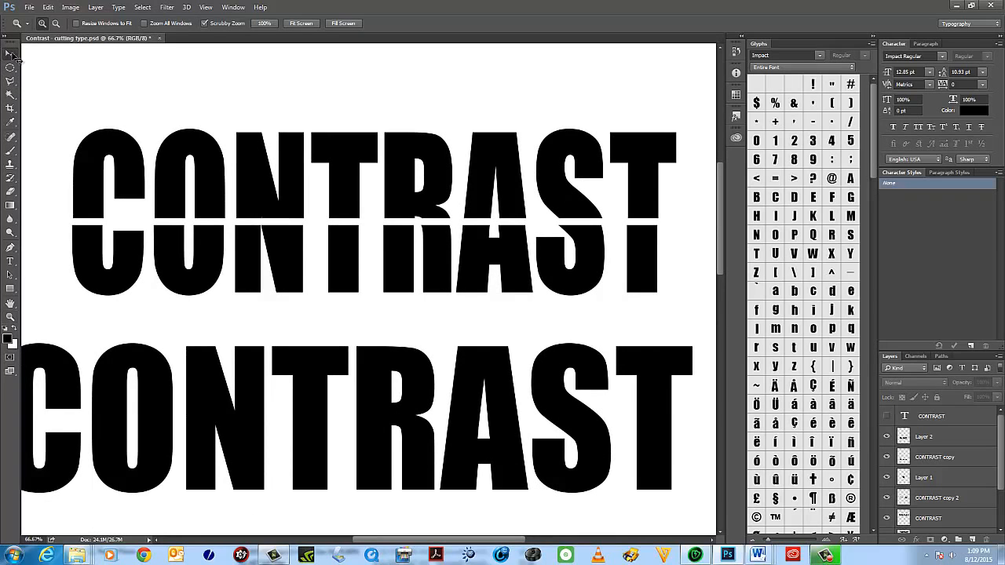
left_click(11, 53)
left_click(347, 154)
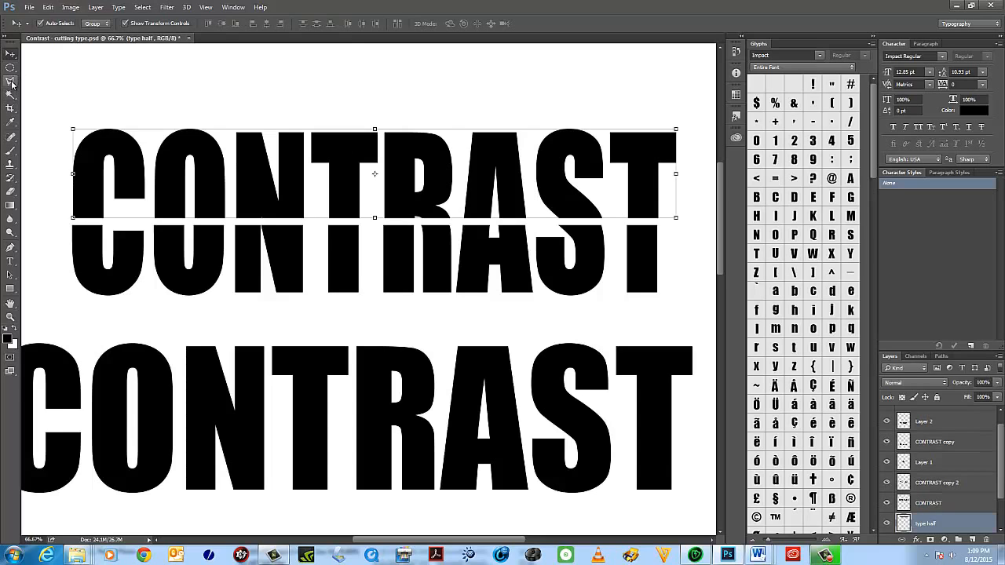
Try to cut a freehand lassoed patch out of the top of the letter C in the top word, and undo the cut.
left_click_drag(11, 82, 47, 82)
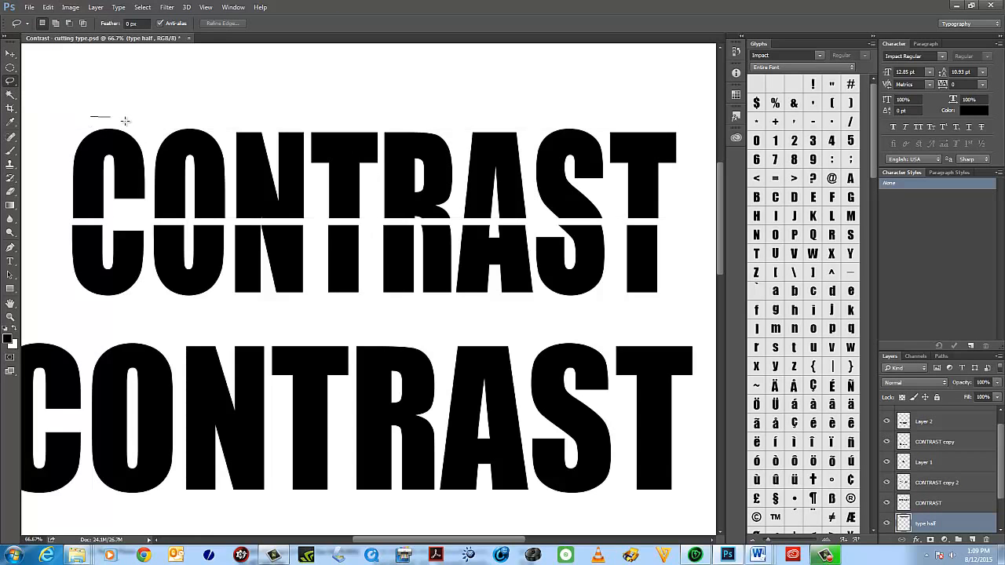
left_click_drag(125, 120, 137, 163)
left_click_drag(93, 112, 91, 114)
left_click(48, 8)
left_click(55, 69)
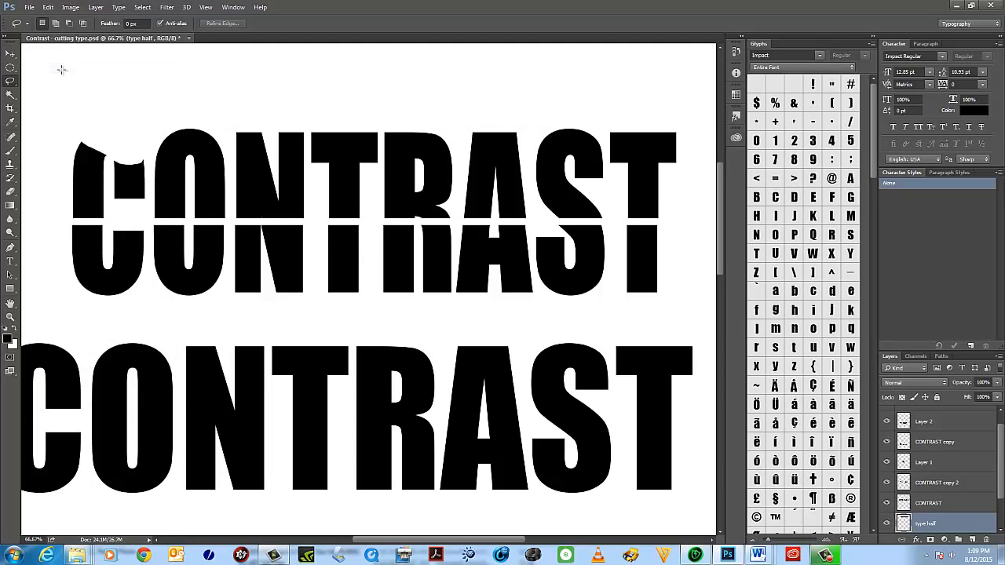
left_click(49, 7)
left_click(57, 21)
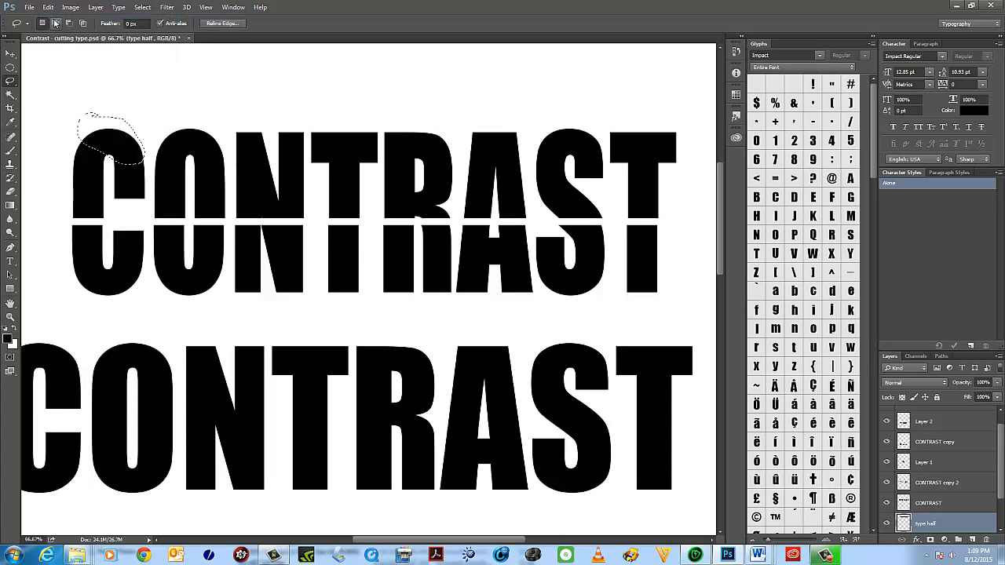
Clear the old selection and outline the upper part of the top CONTRAST word with a zigzag Polygonal Lasso selection.
left_click(10, 81)
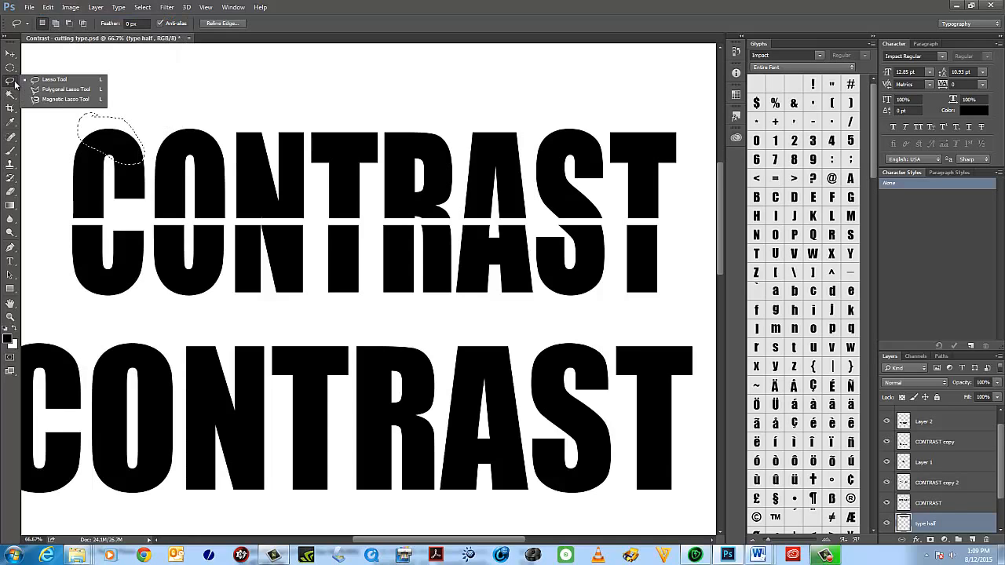
left_click(47, 93)
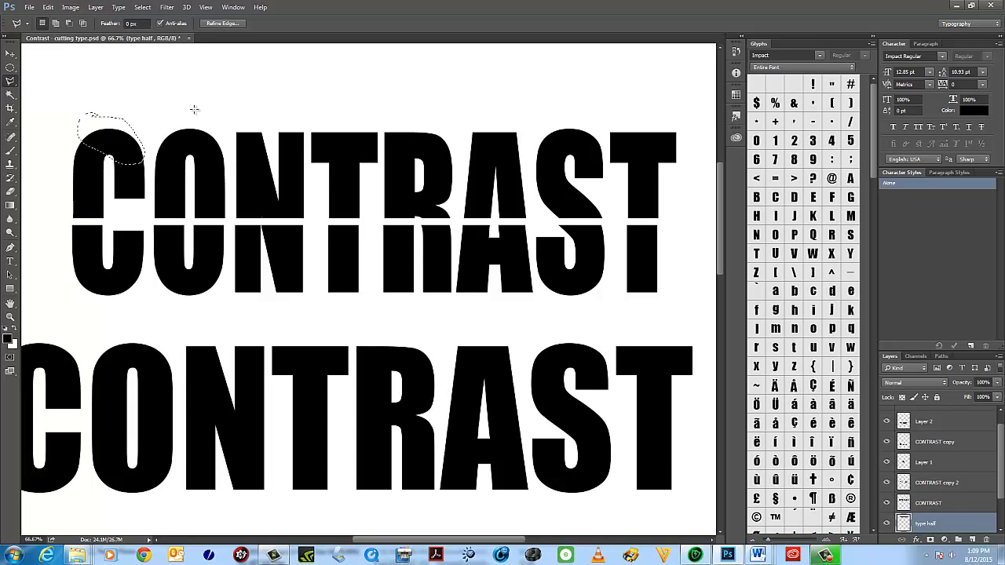
left_click(194, 110)
key("ctrl+d")
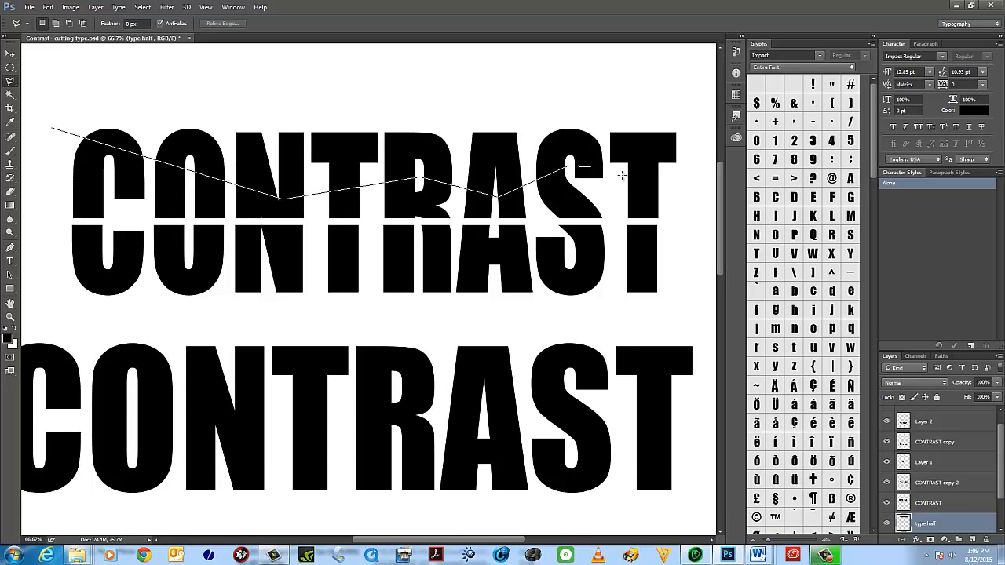
left_click(704, 94)
left_click(51, 129)
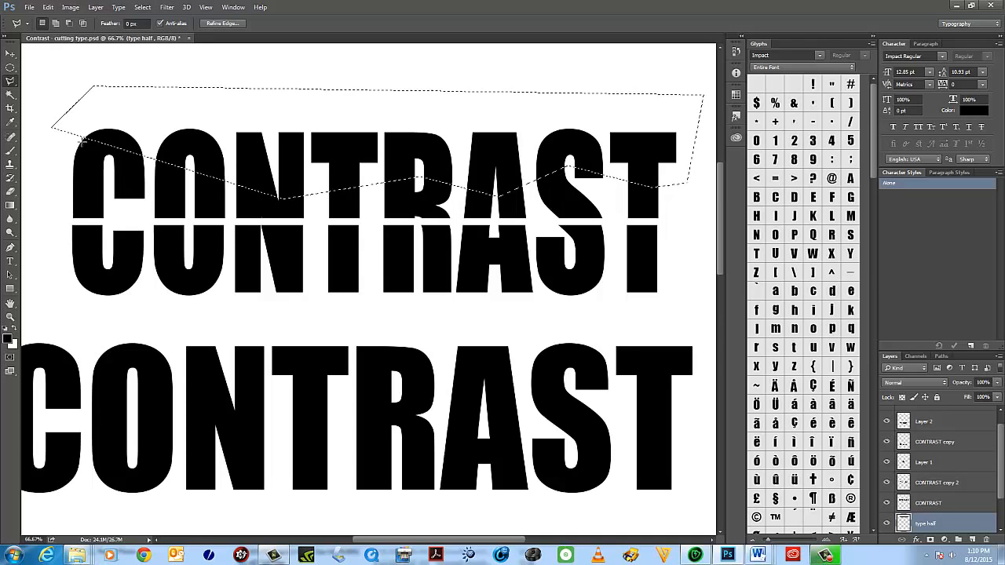
Cut the zigzag selection, paste it onto its own layer, and move it back into the top word with a thin gap.
left_click(48, 7)
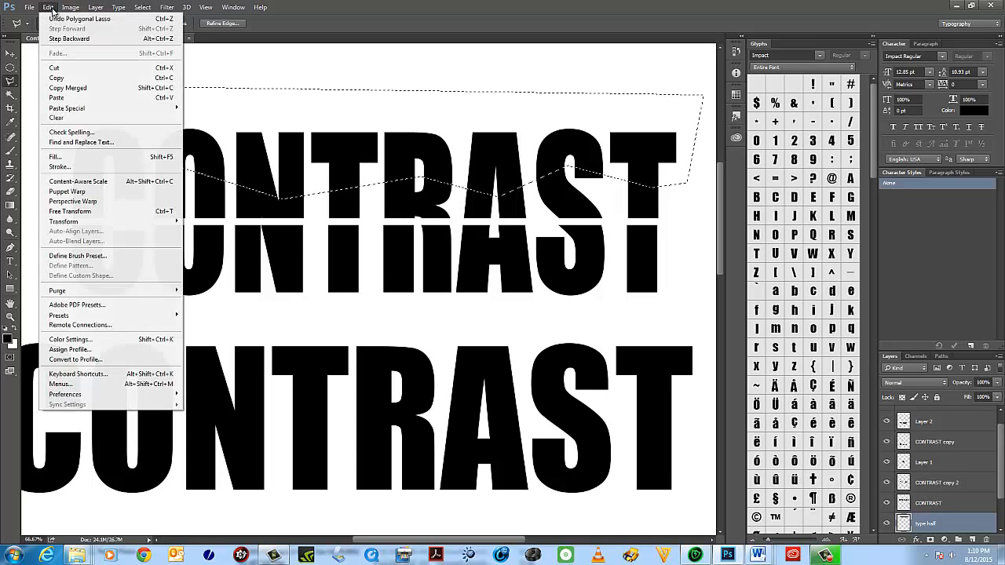
left_click(73, 75)
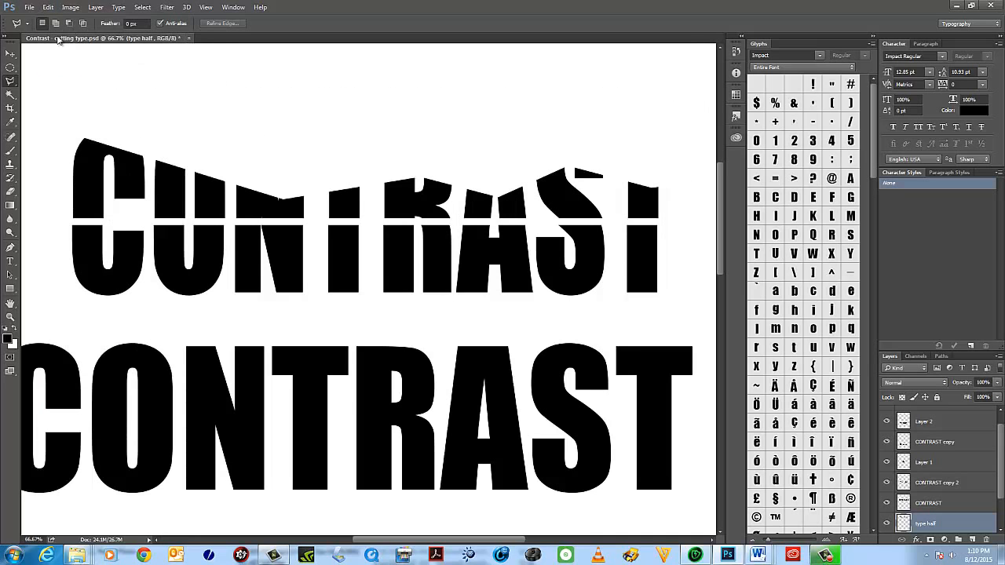
left_click(48, 7)
left_click(52, 97)
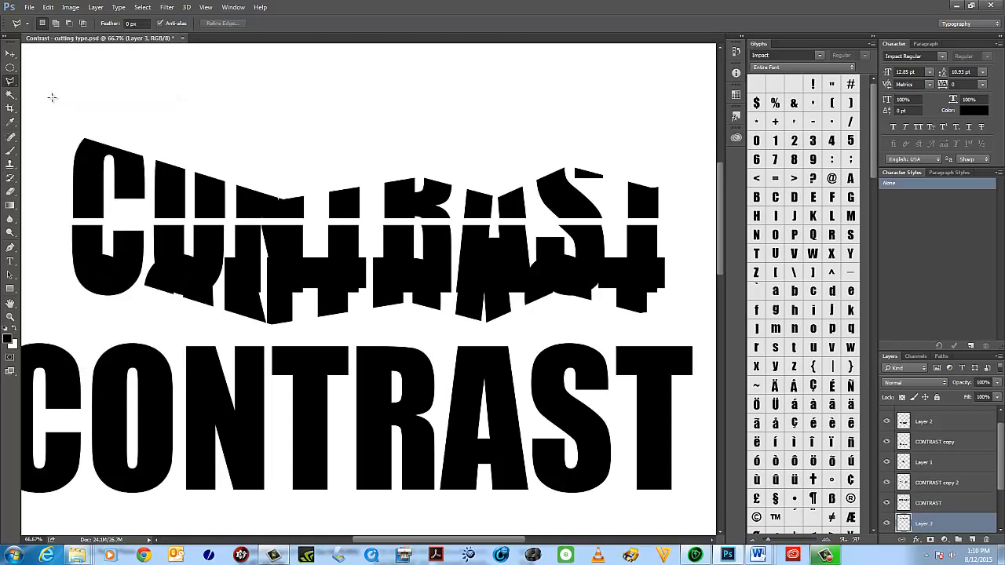
left_click(10, 53)
mouse_move(345, 314)
left_mouse_down()
mouse_move(358, 161)
mouse_move(352, 182)
left_mouse_up()
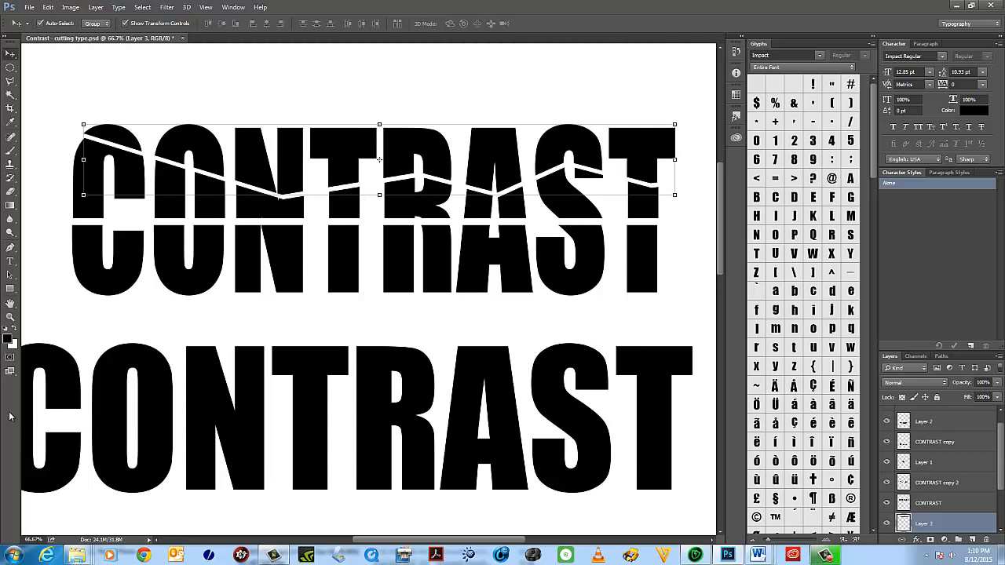
Select the uncut second CONTRAST word on its "CONTRAST" layer.
left_click(11, 316)
left_click(409, 436)
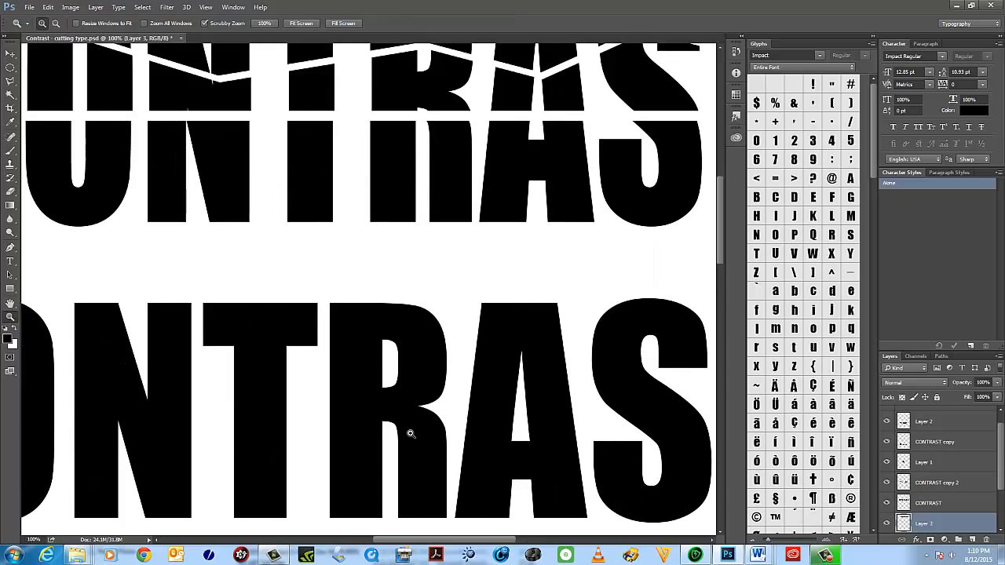
left_click(409, 437, "ctrl")
left_click(405, 431)
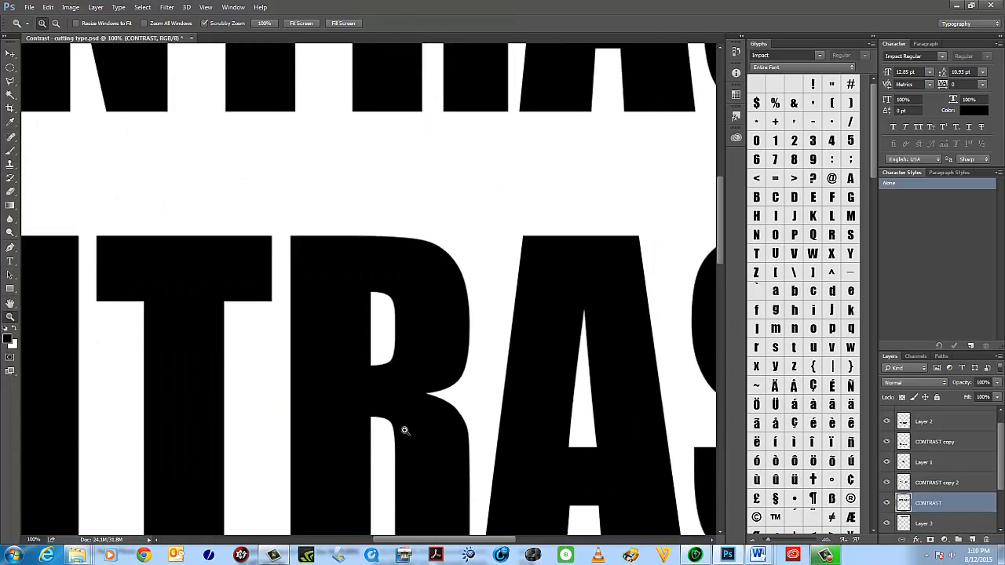
left_click(404, 430)
key("super")
key("super")
left_click(405, 430, "alt")
left_click(404, 430, "alt")
left_click(404, 430, "alt")
left_click(404, 431, "alt")
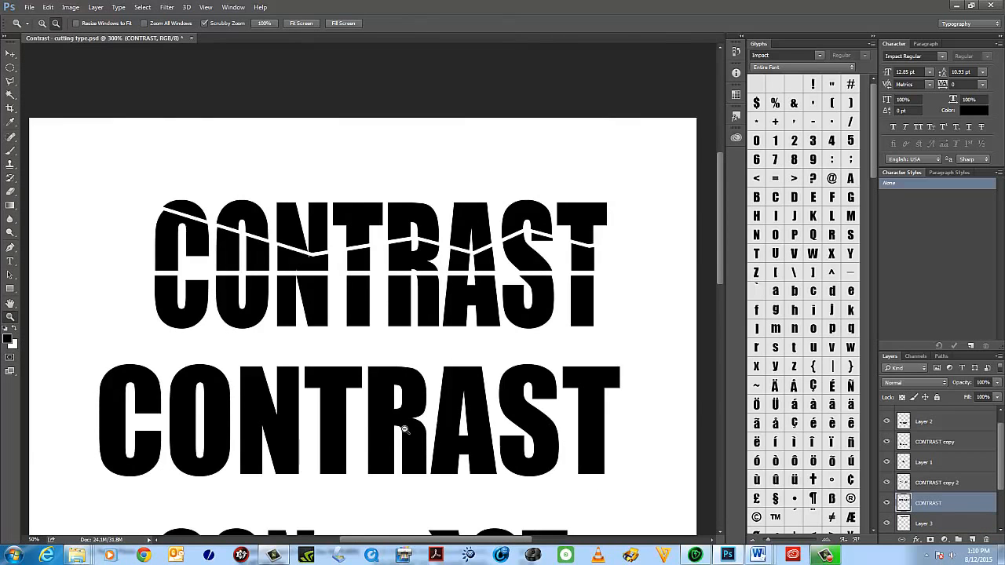
left_click(405, 431, "alt")
left_click(405, 430, "alt")
left_click_drag(281, 308, 343, 327)
left_click_drag(316, 384, 310, 452)
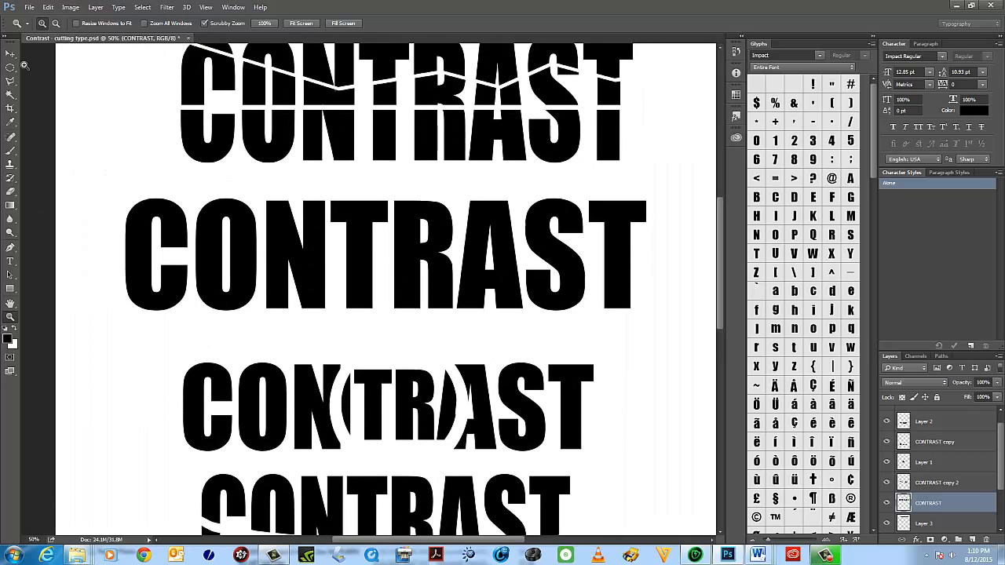
left_click(11, 55)
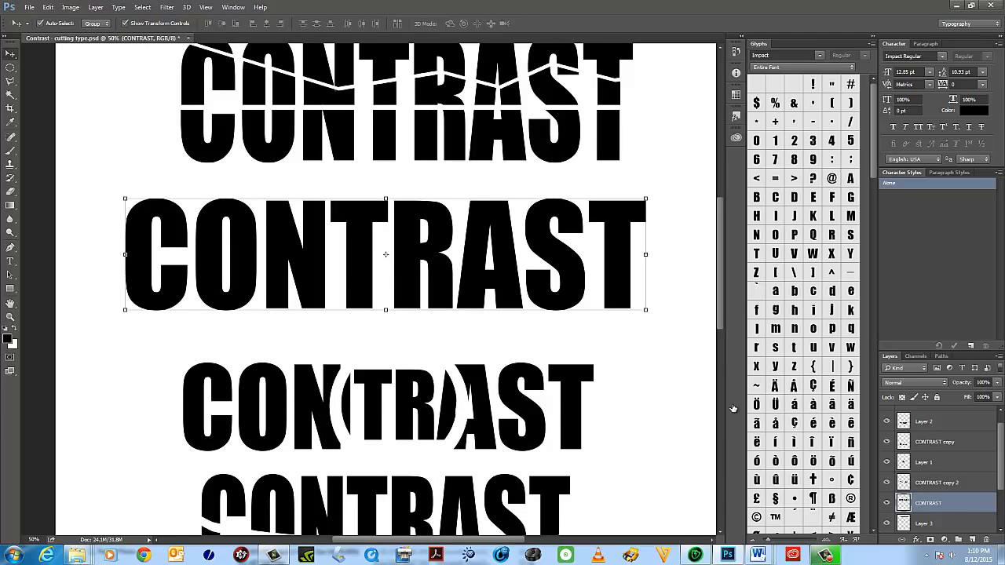
Draw a rectangular marquee around the letter C of the second CONTRAST word and cut it out.
left_click(10, 67)
left_click(47, 69)
left_click_drag(111, 186, 190, 328)
left_click(48, 8)
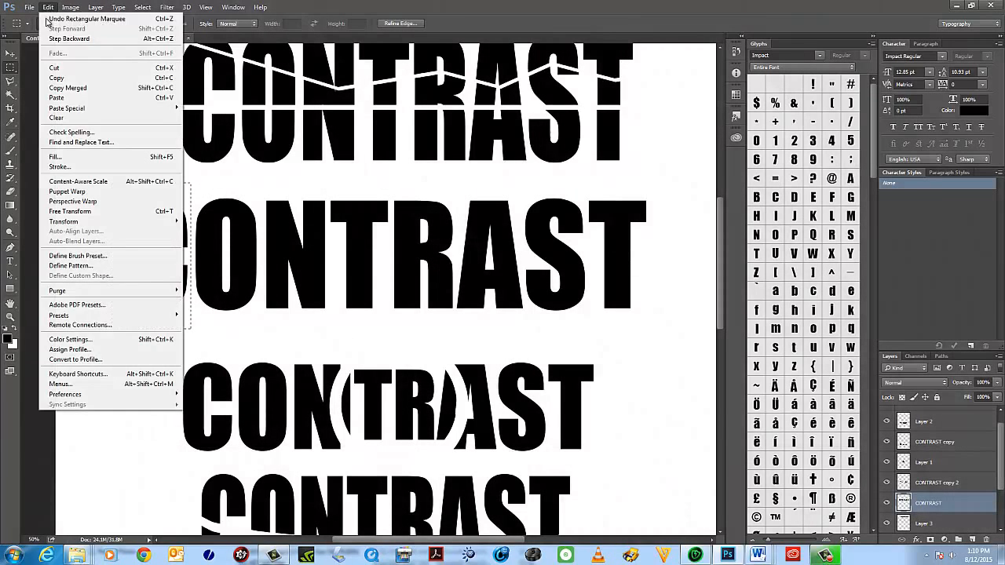
left_click(52, 69)
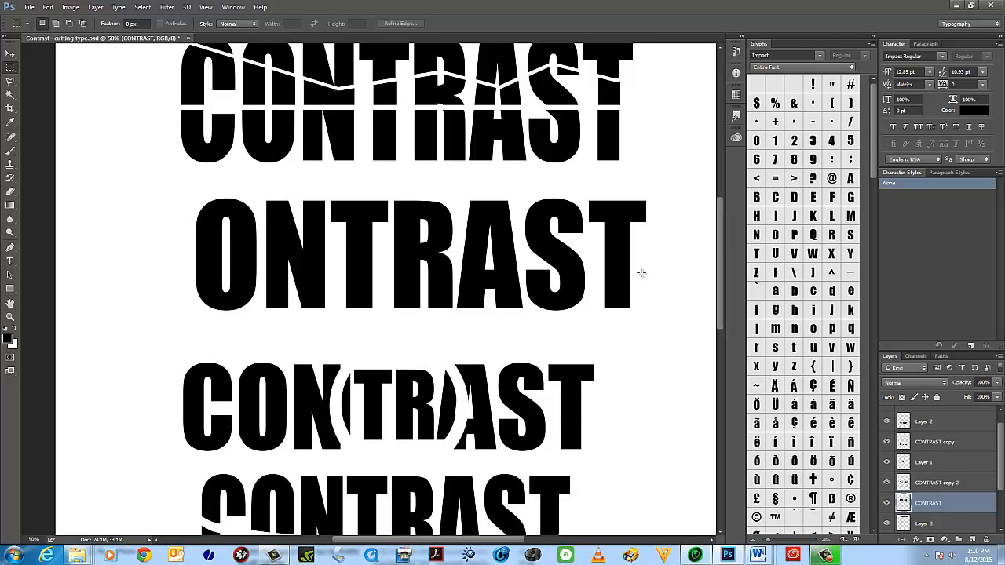
Paste the cut letter C onto its own layer and move it in front of "ONTRAST".
left_click(49, 7)
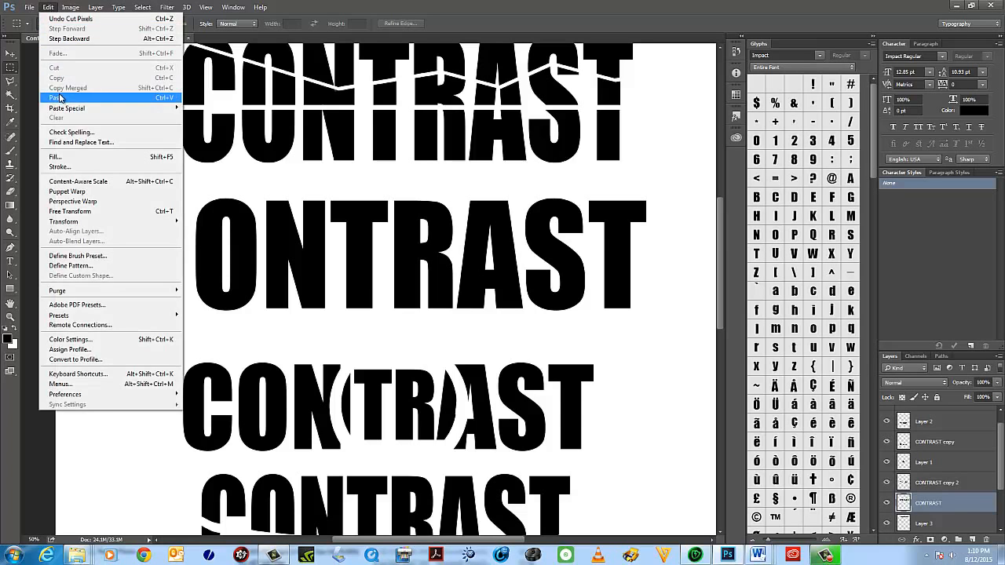
left_click(59, 94)
left_click(10, 53)
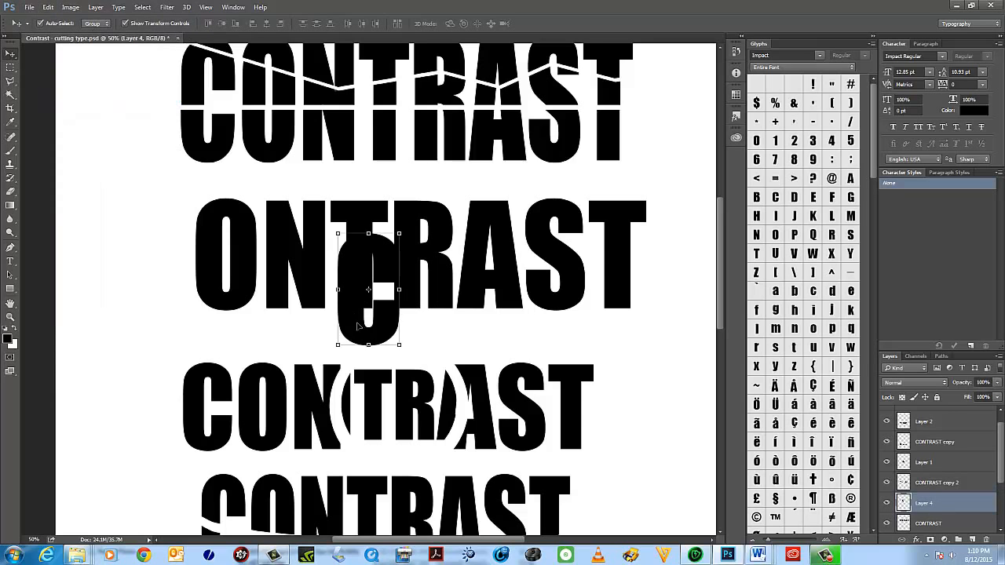
left_click_drag(357, 326, 169, 236)
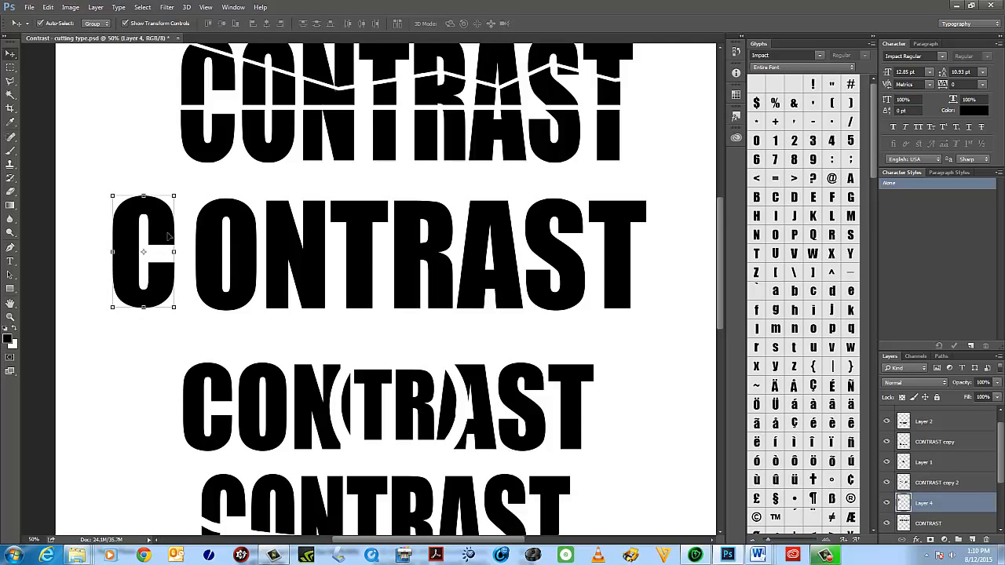
Enlarge the separated C to about one and a half times the height of "ONTRAST" and position it as the word's initial.
left_click_drag(181, 190, 214, 139)
left_click_drag(167, 210, 143, 225)
key("Return")
Draw a rectangular marquee around the upper half of the enlarged C and cut it out.
key("m")
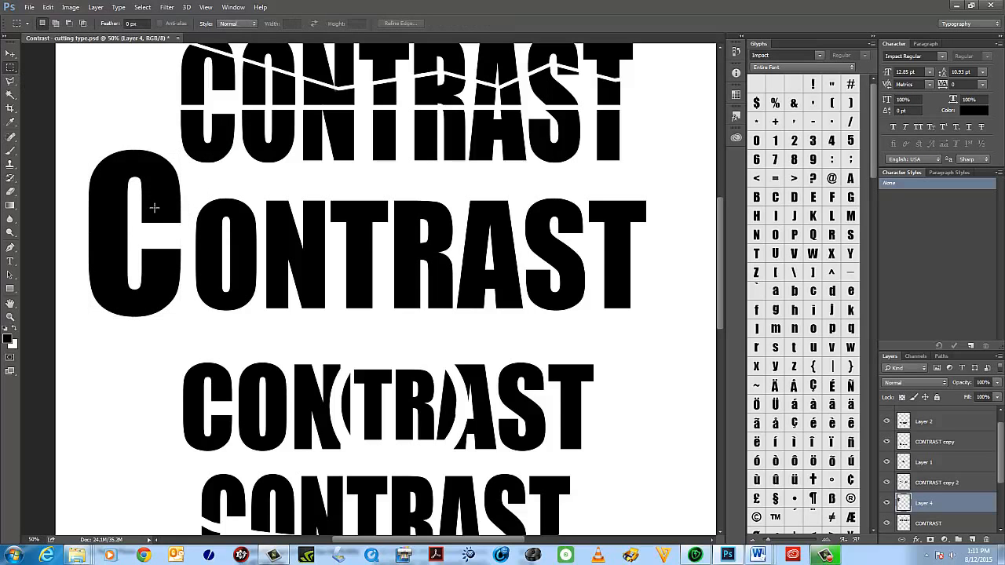
left_click_drag(66, 140, 184, 236)
left_click(48, 7)
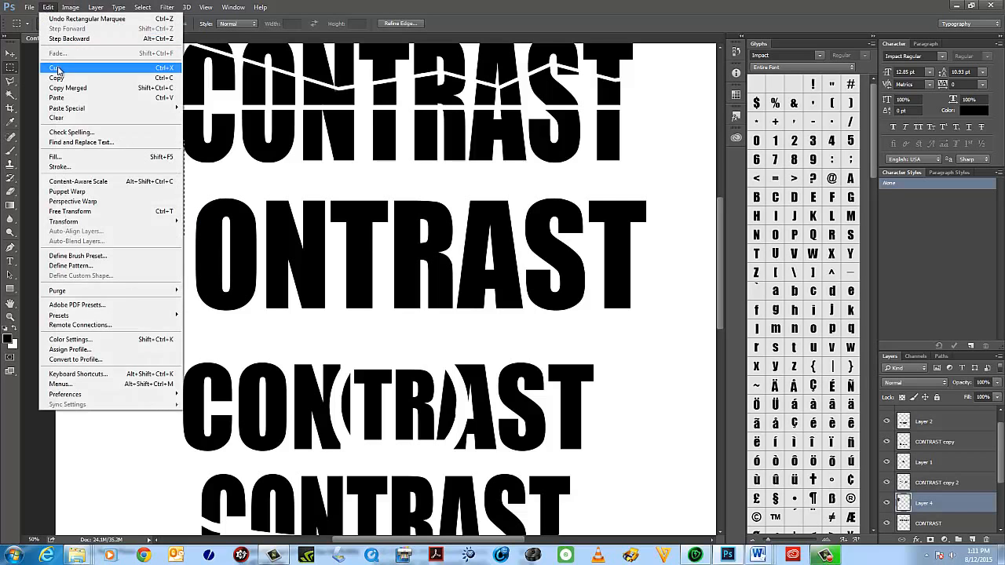
left_click(57, 66)
Paste the upper half of the C onto its own layer and place it above the lower half, offset with a gap.
left_click(48, 7)
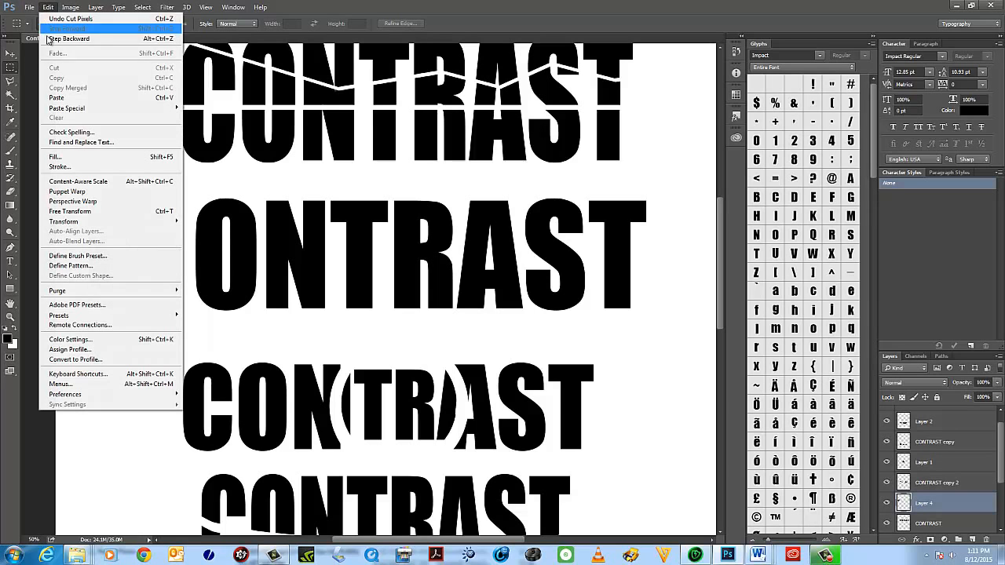
left_click(60, 96)
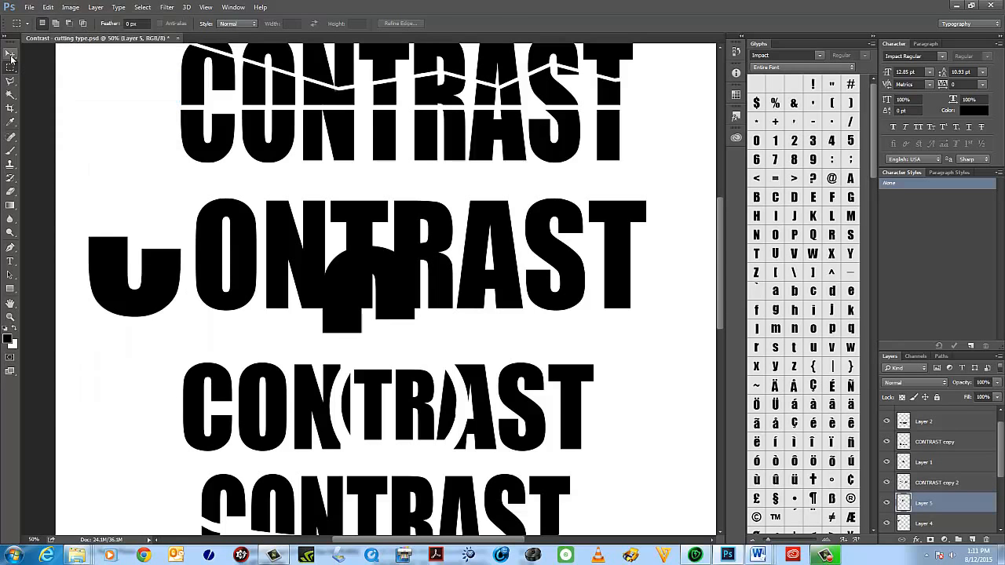
left_click(11, 57)
left_click_drag(399, 282, 147, 162)
Hide the top word's "bottom half CONTRAST", "type half" and "Layer 3" layers.
left_click(337, 137)
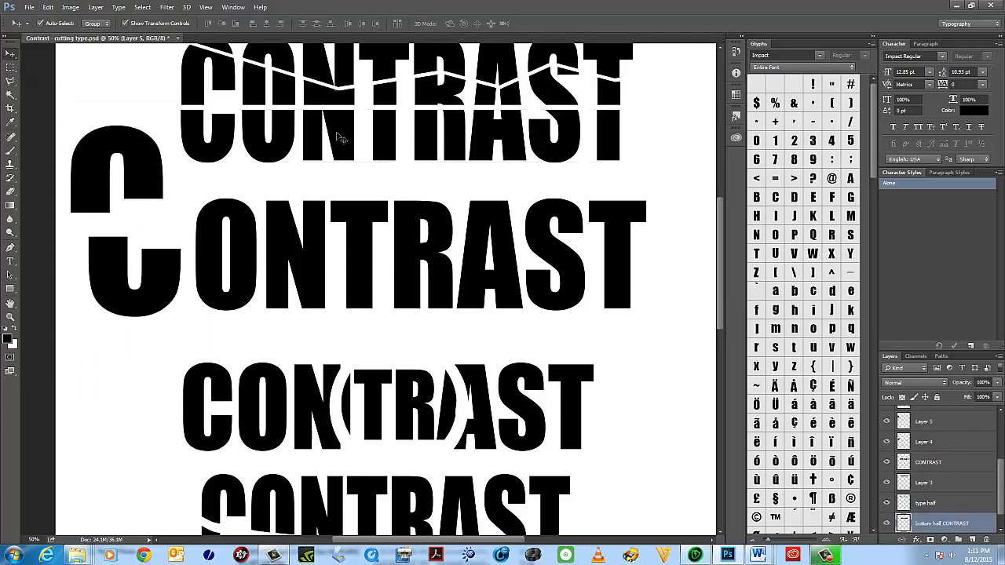
left_click(886, 524)
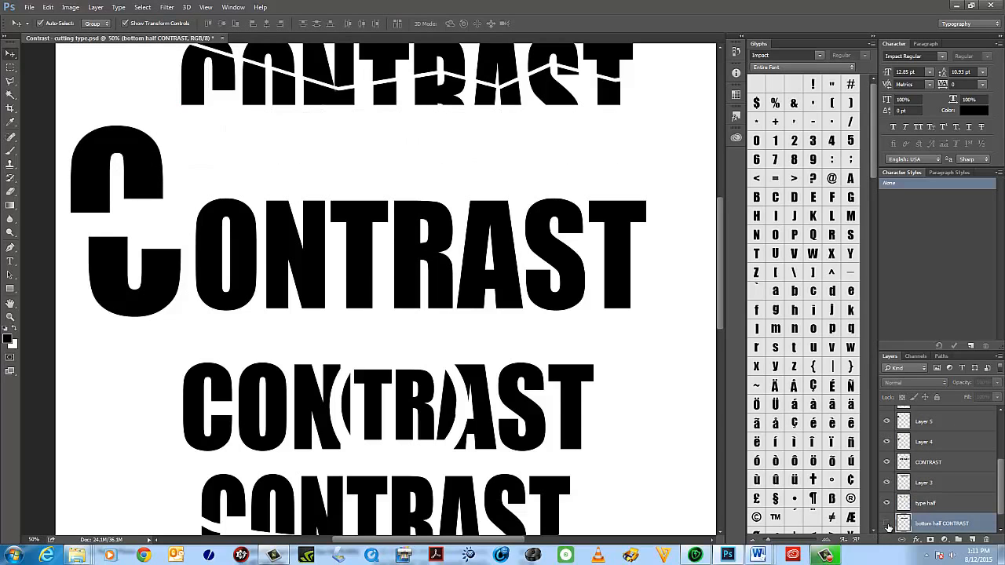
left_click(886, 503)
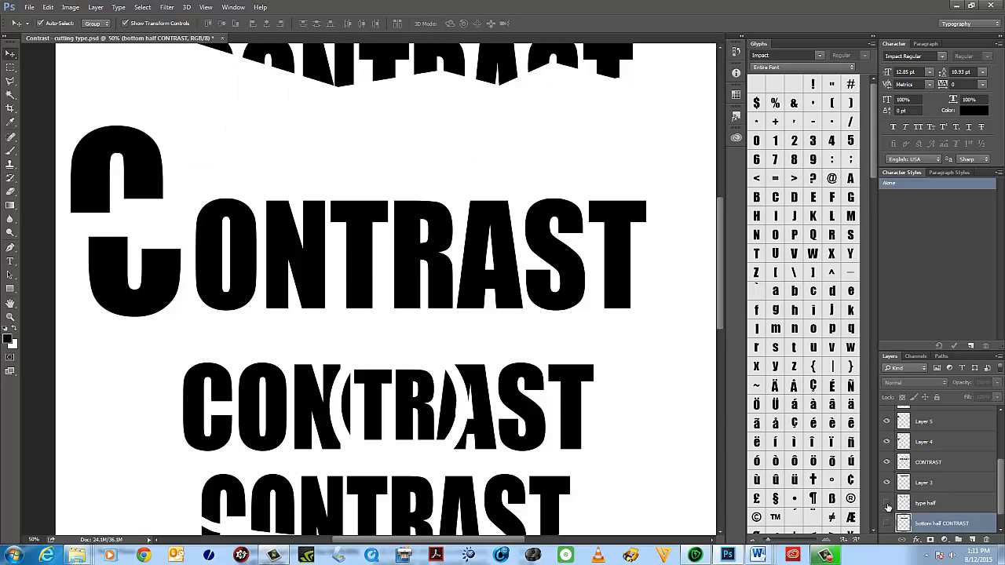
left_click(887, 483)
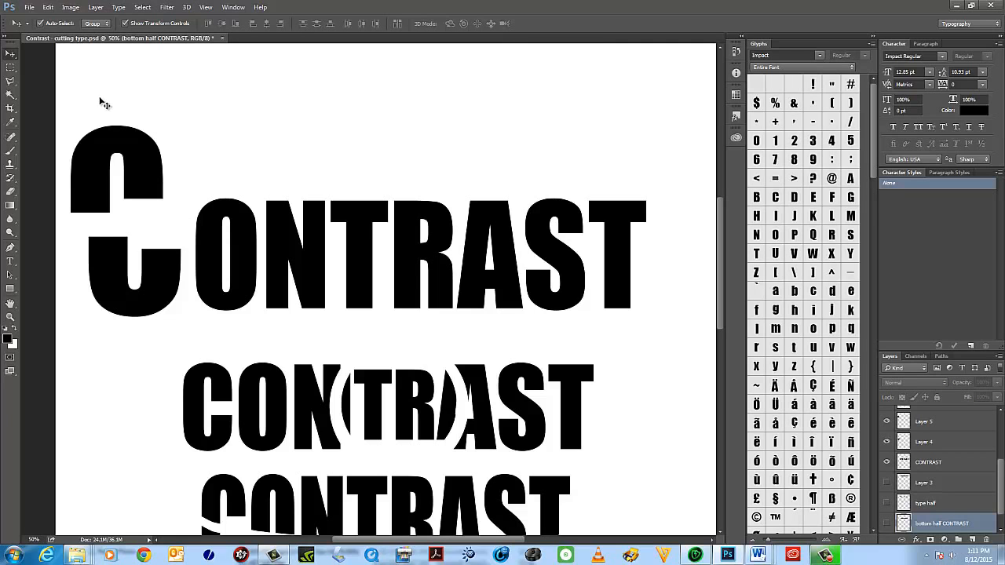
Select the "ONTRAST" letters and move them up into the cleared space.
left_click_drag(99, 103, 651, 314)
left_click(585, 216)
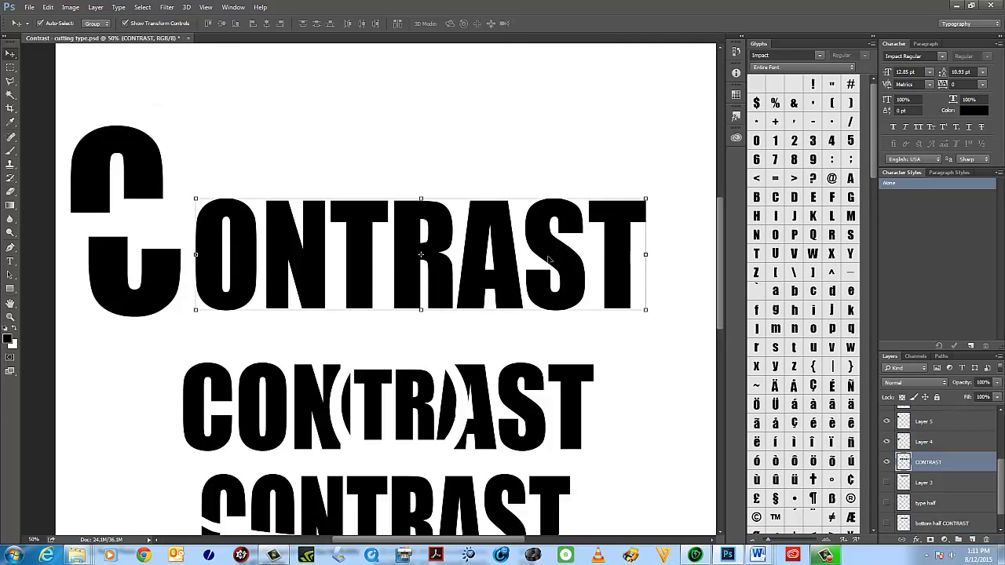
left_click_drag(550, 259, 602, 197)
left_click(372, 314)
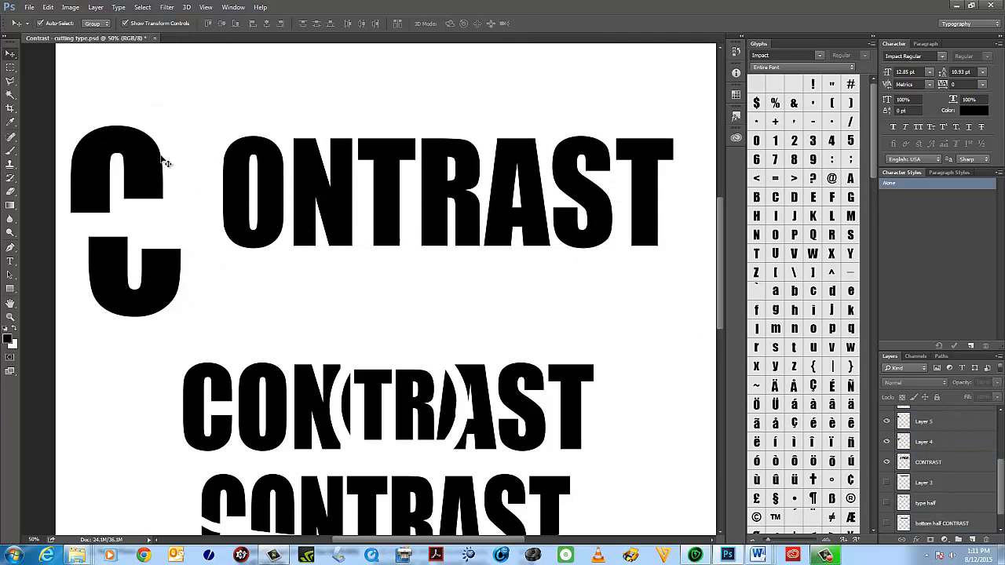
Move both halves of the large C up beside "ONTRAST", stacked with a horizontal gap between them.
left_click_drag(165, 163, 252, 92)
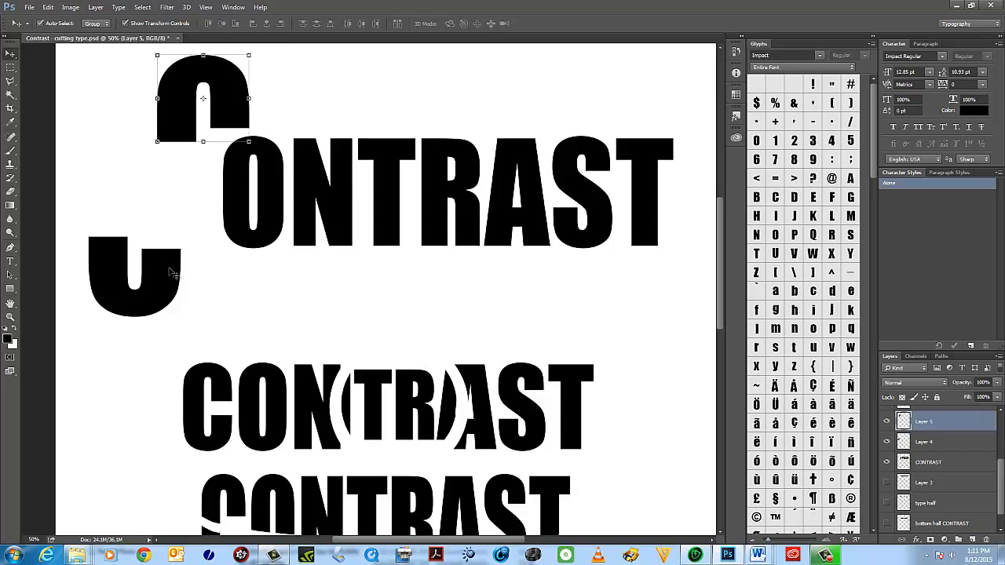
left_click_drag(169, 272, 203, 204)
left_click_drag(231, 88, 196, 83)
Reposition "ONTRAST" close beside the split C and align the two C halves vertically with a narrower gap.
left_click_drag(407, 169, 336, 133)
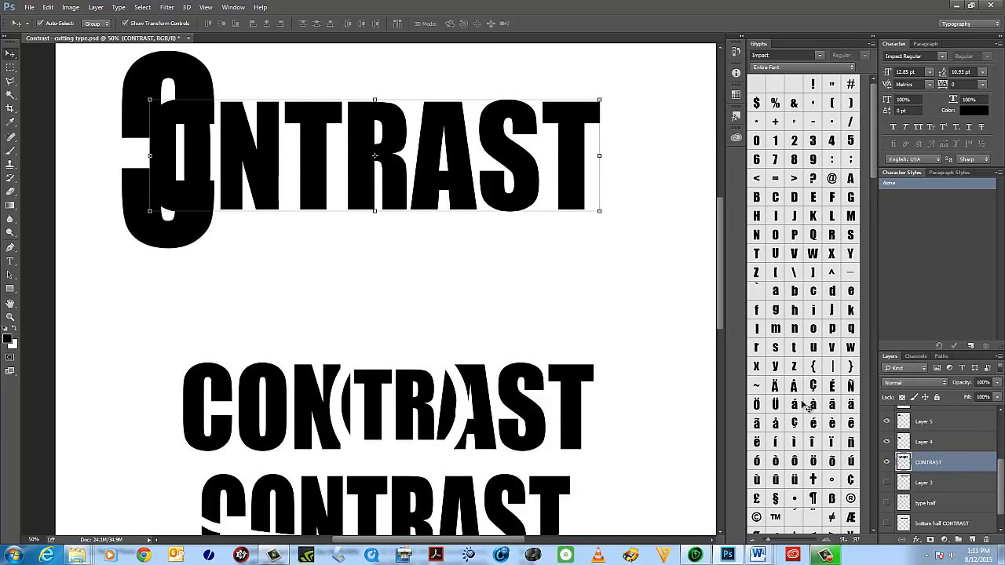
left_click_drag(441, 169, 511, 182)
left_click_drag(171, 231, 179, 228)
left_click_drag(179, 91, 184, 100)
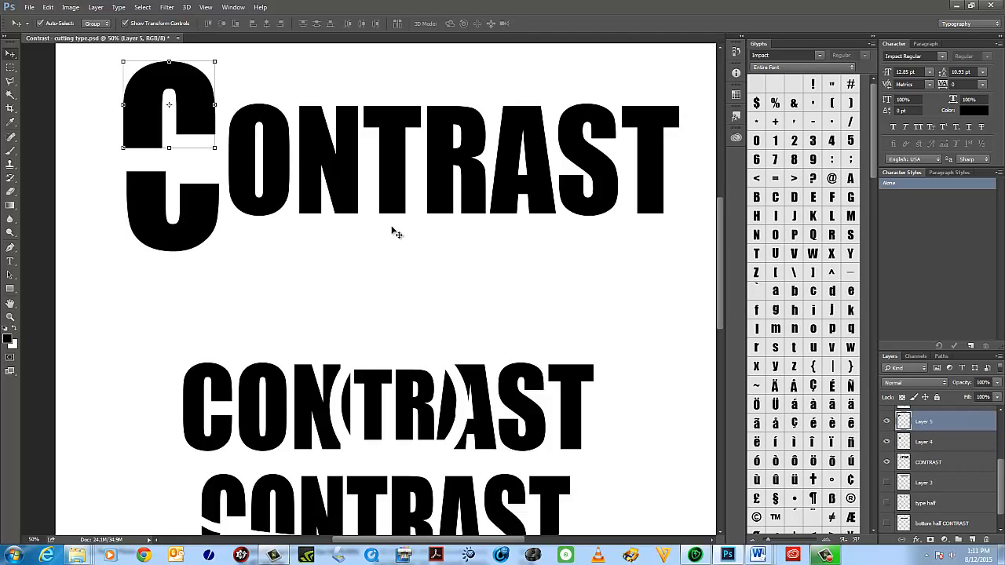
left_click(200, 224)
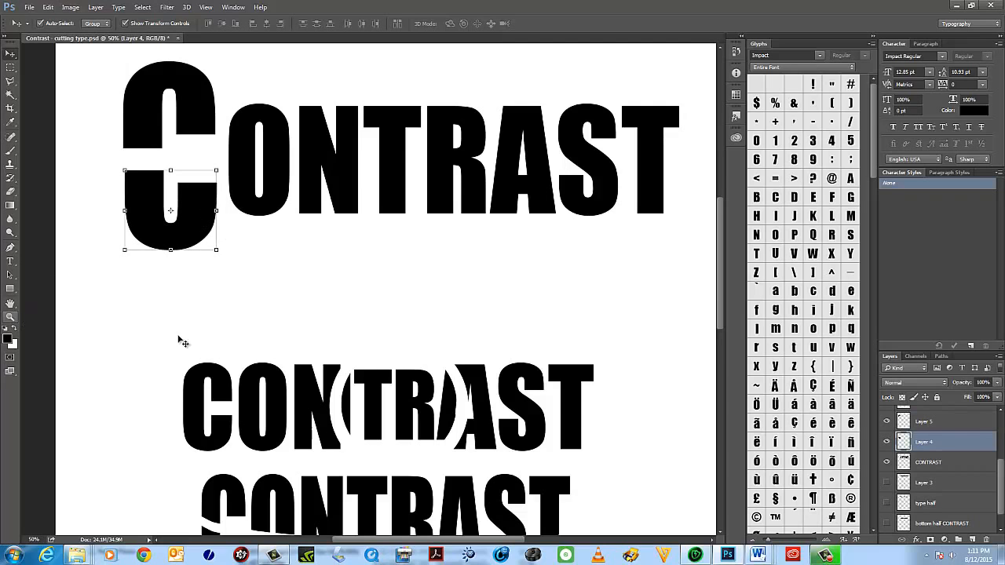
Start a Polygonal Lasso selection in the blank area between the split-C word and the CON(TR)AST word.
left_click(10, 81)
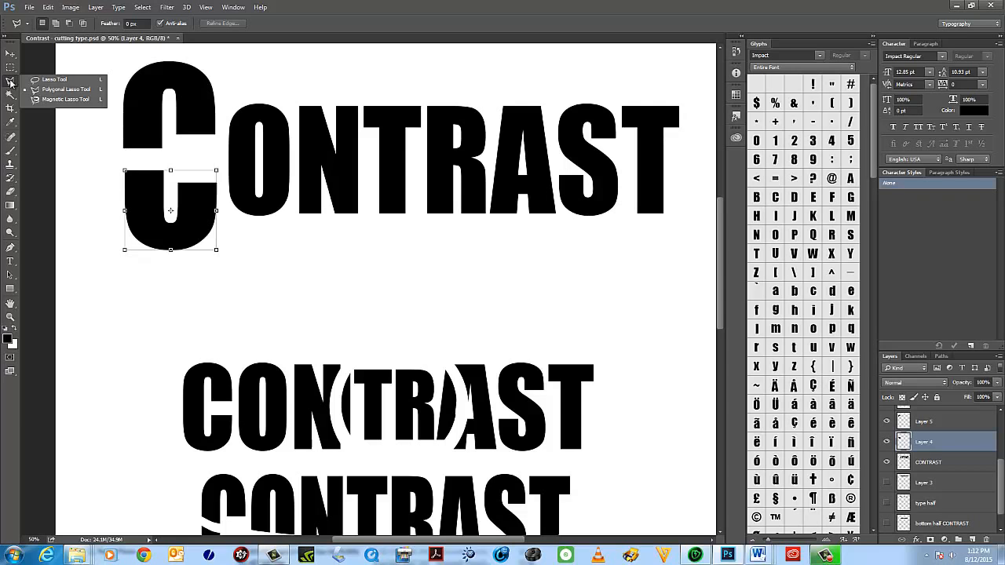
left_click(10, 82)
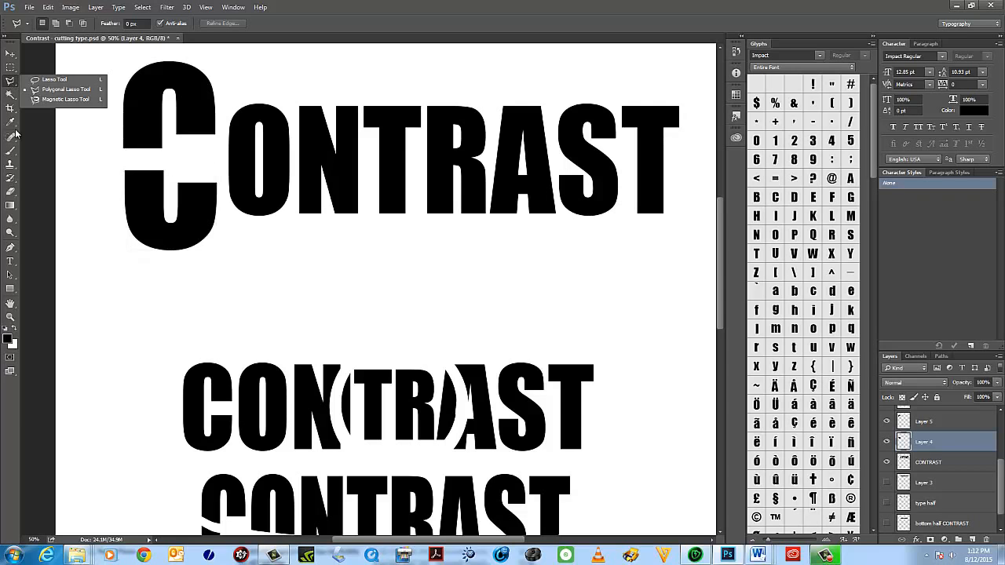
left_click(263, 339)
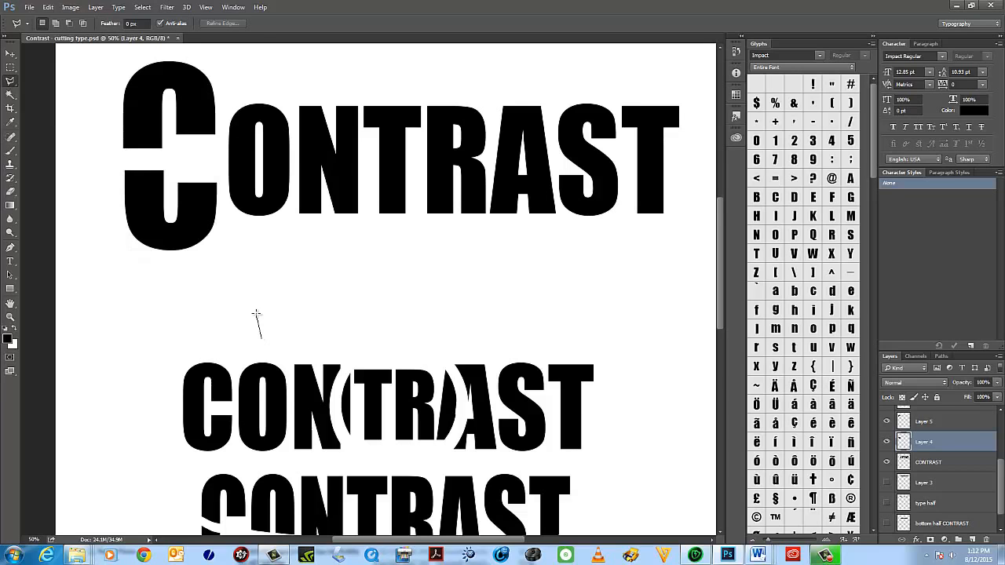